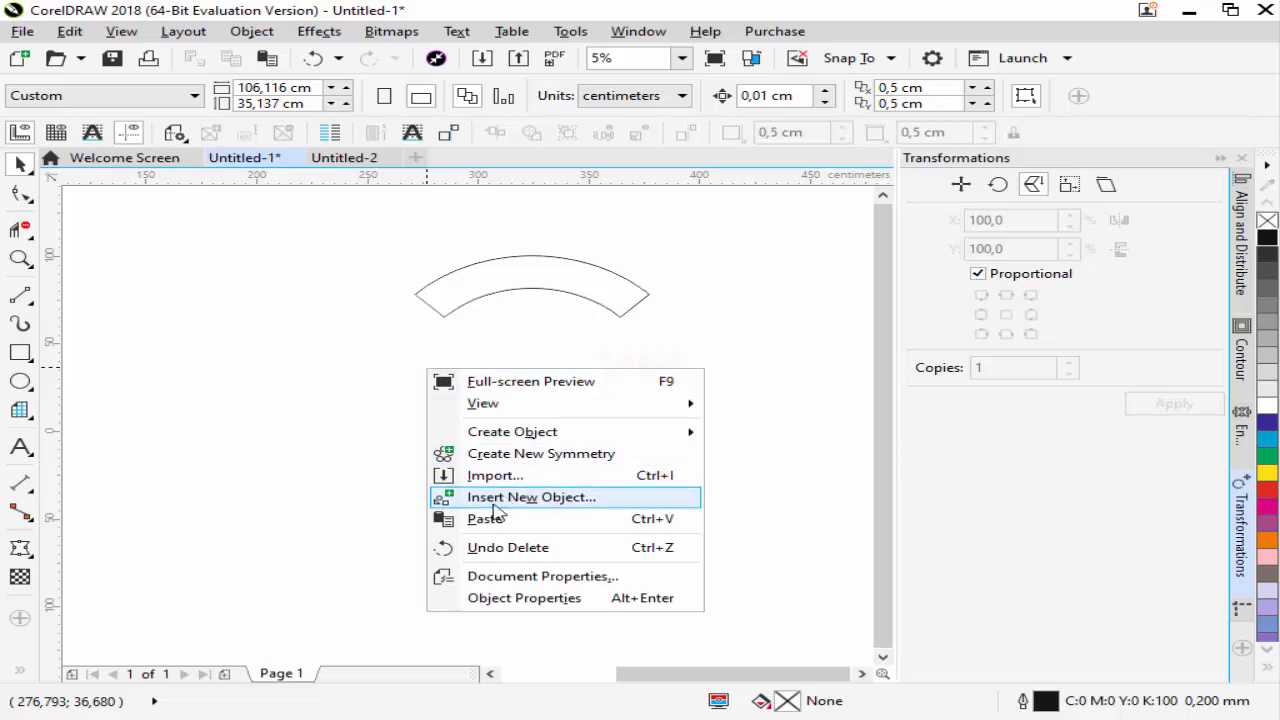
Paste the ornament strip and move it beside the arch outline, leaving a gap between them
click(500, 520)
scroll(473, 400, down, 4)
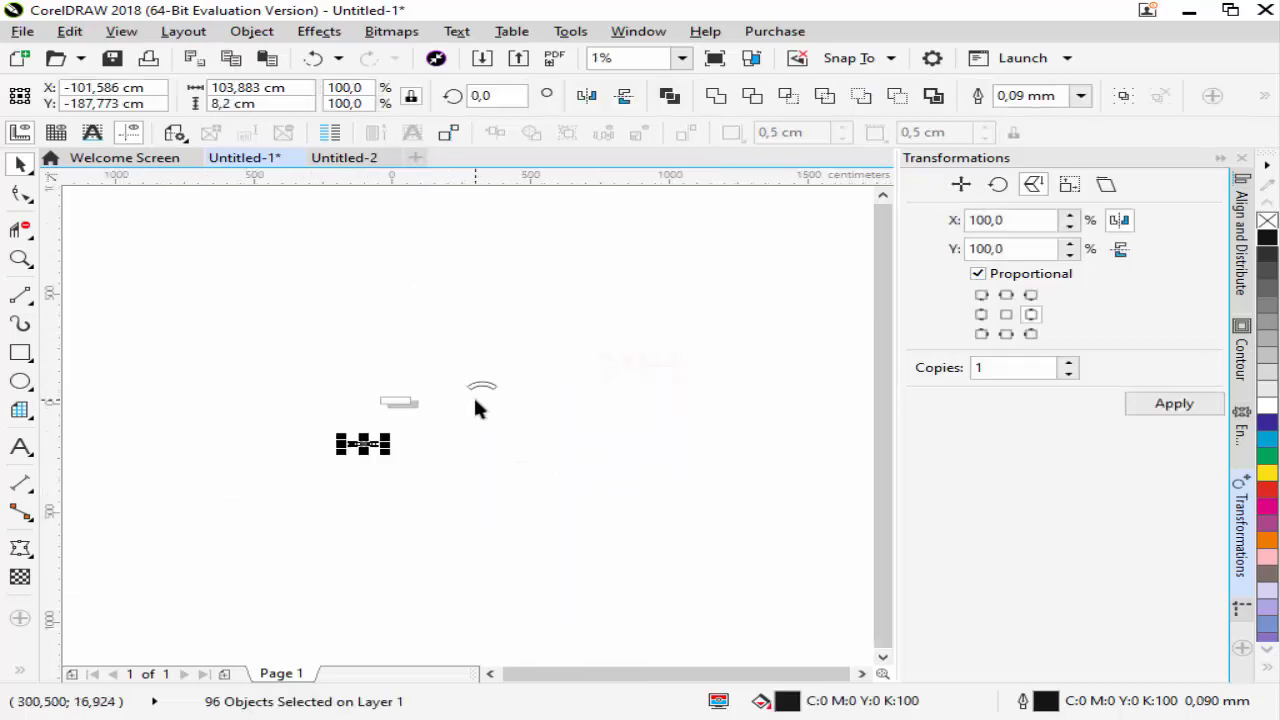
scroll(349, 441, up, 4)
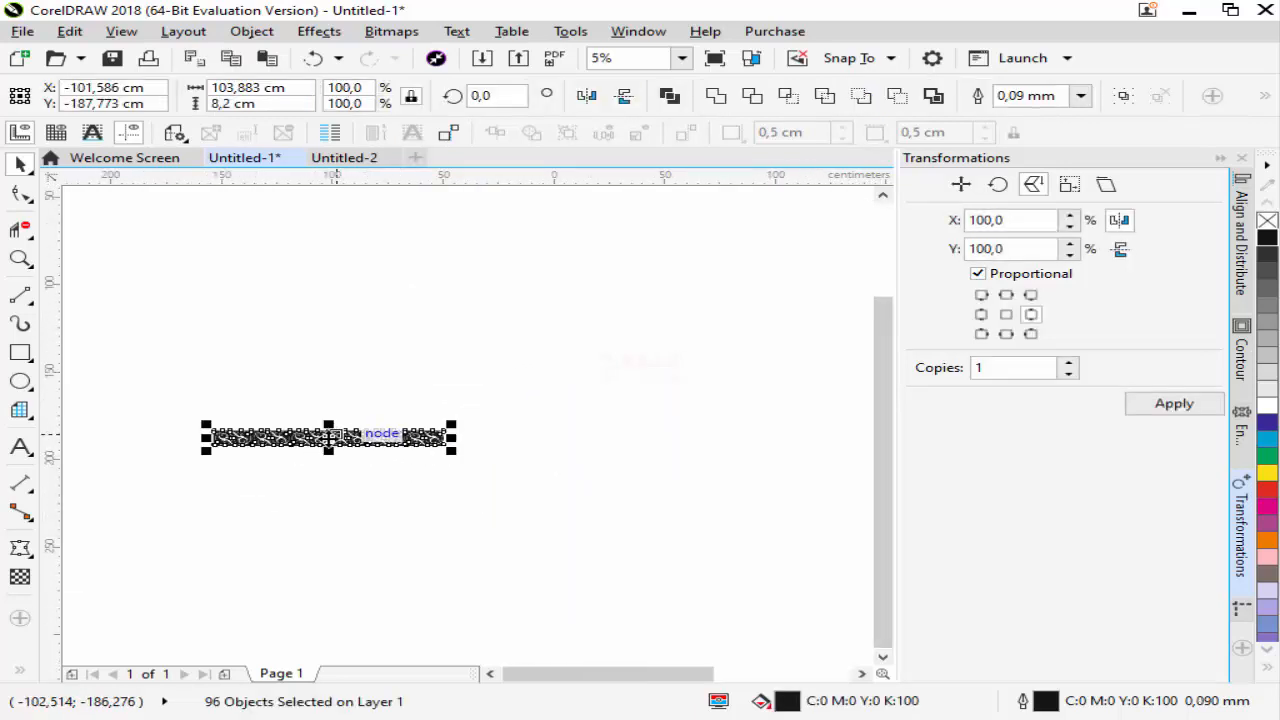
drag(371, 441, 548, 300)
scroll(392, 386, down, 5)
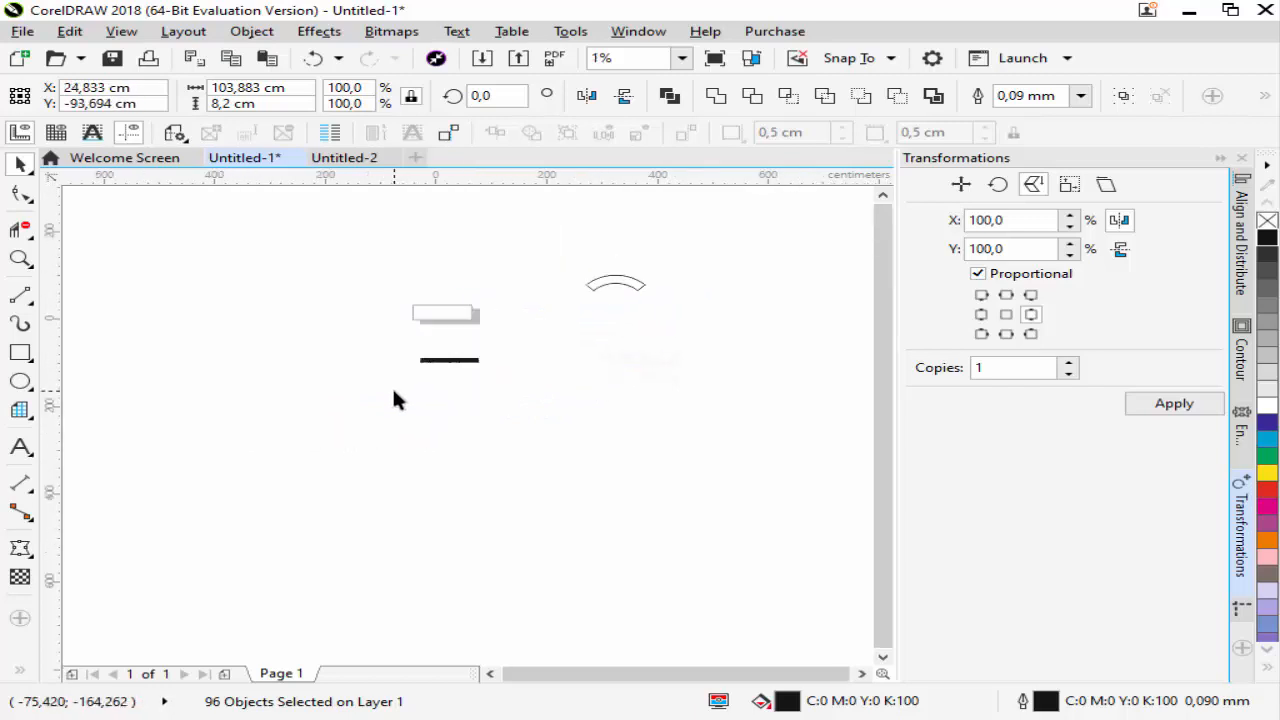
scroll(497, 358, up, 2)
drag(371, 398, 428, 335)
click(20, 259)
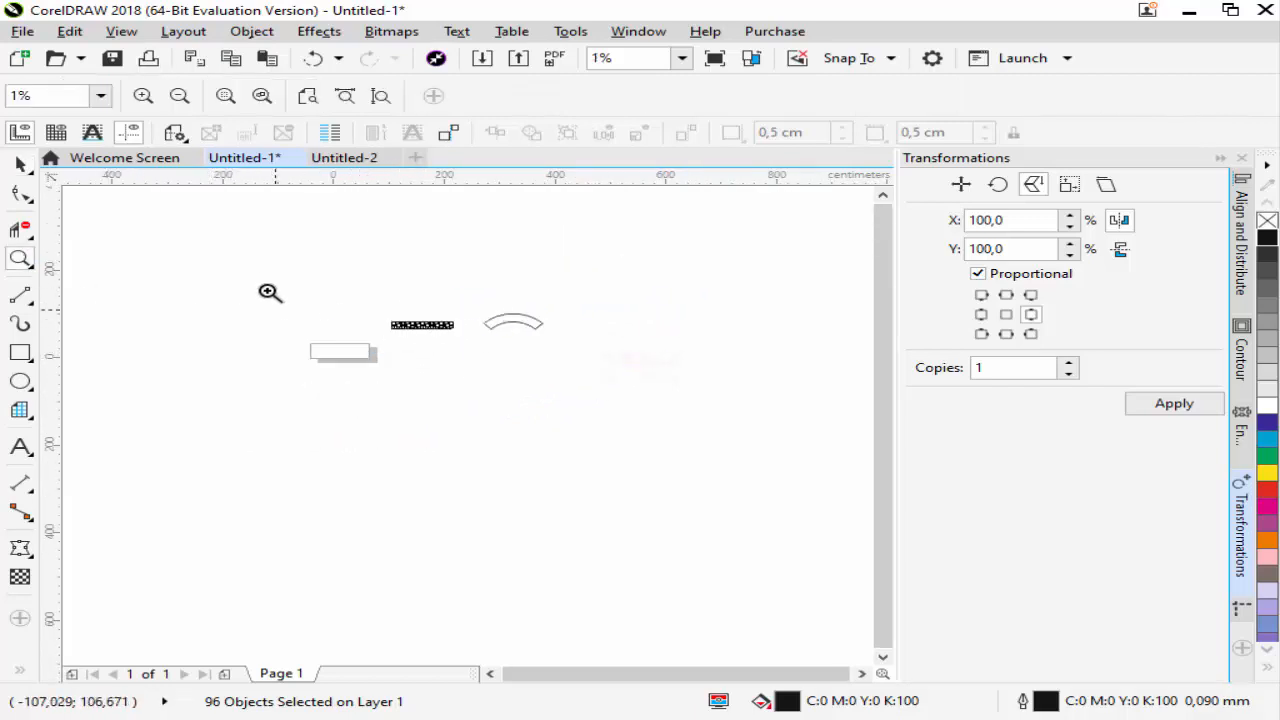
drag(660, 414, 660, 414)
drag(200, 329, 818, 520)
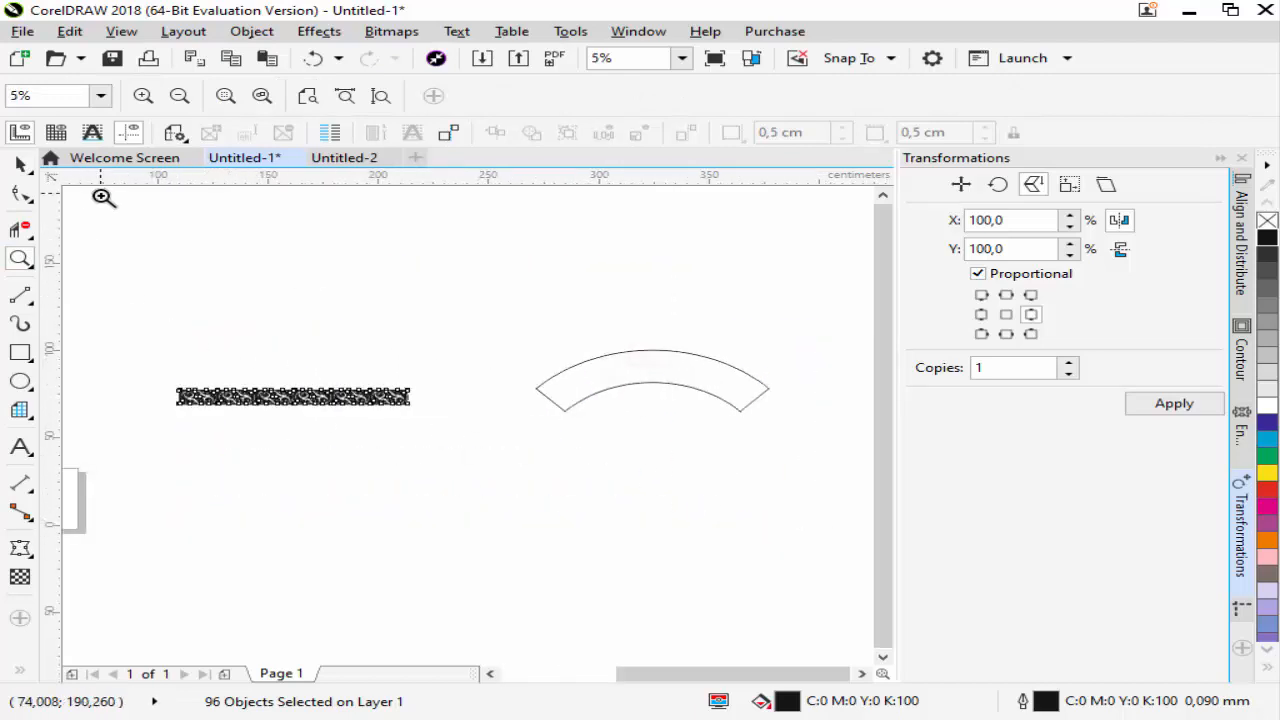
click(30, 167)
click(220, 284)
Apply a one-step inside contour with a 1 cm offset to the arch outline
scroll(290, 424, up, 1)
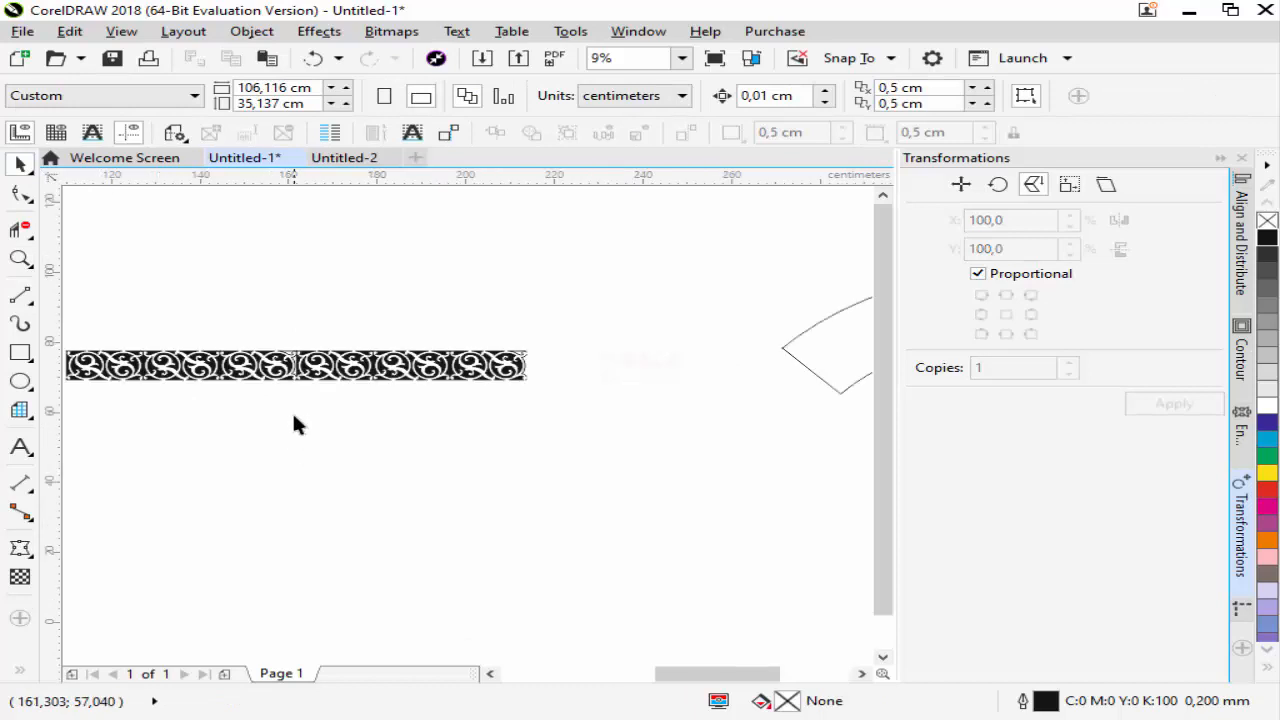
scroll(300, 384, down, 1)
click(686, 368)
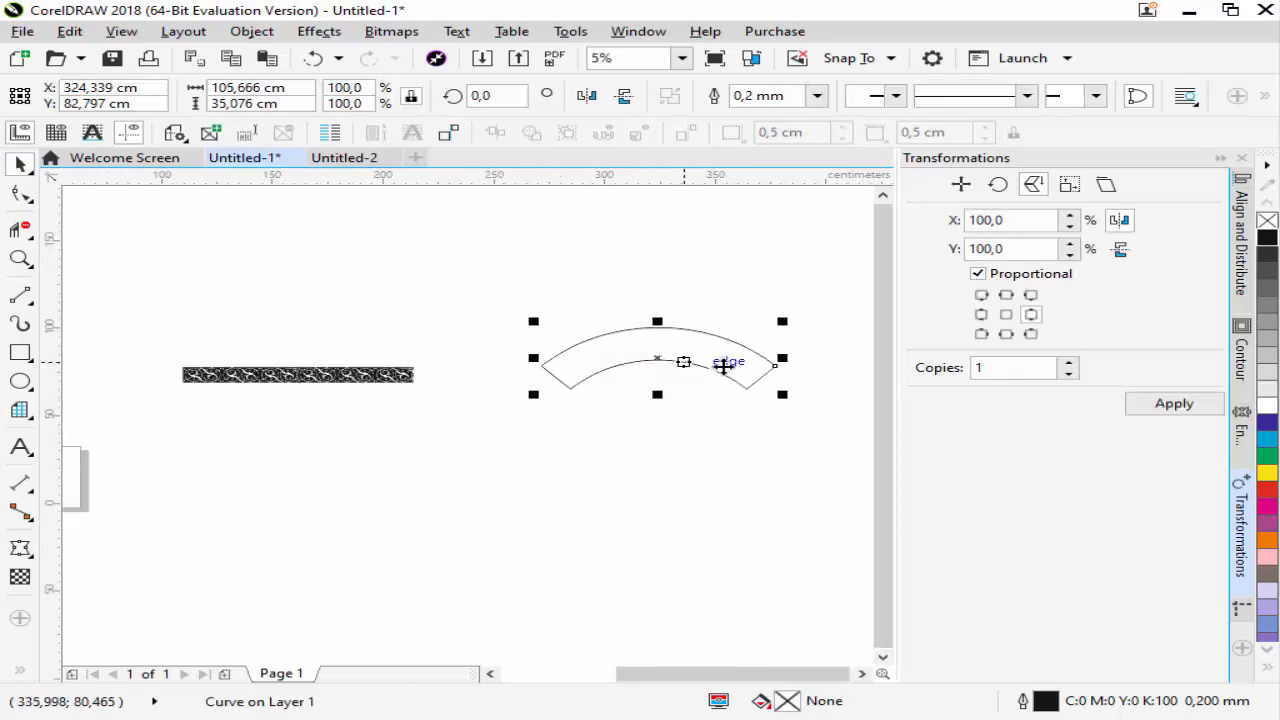
click(1241, 352)
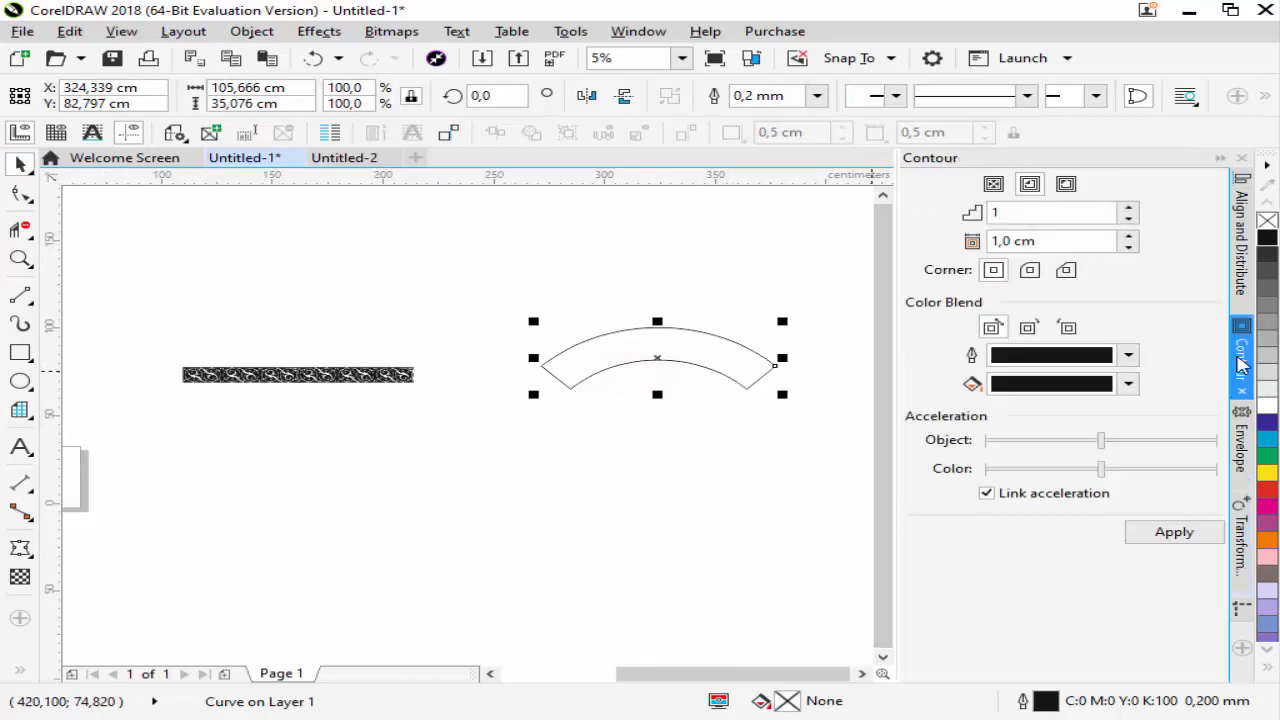
double_click(1012, 243)
text(1)
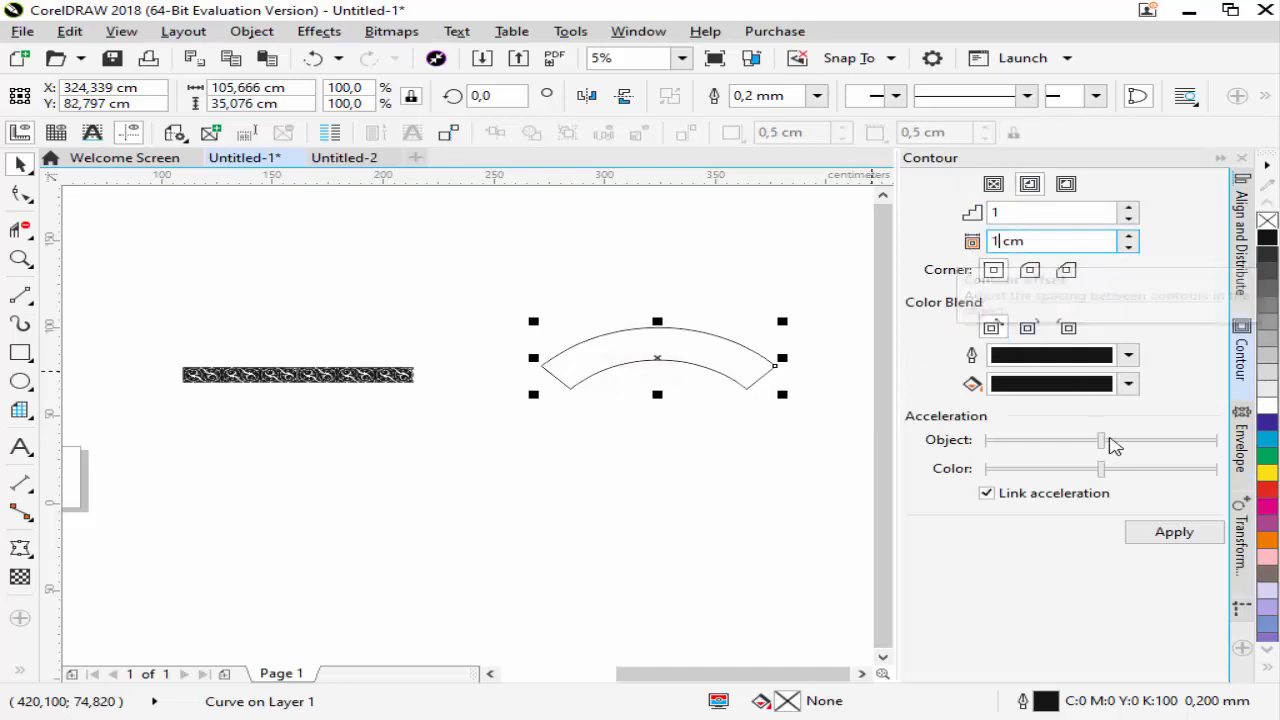
click(1160, 540)
click(617, 345)
Break the arch's contour group apart into separate outer and inner curves
scroll(617, 345, up, 2)
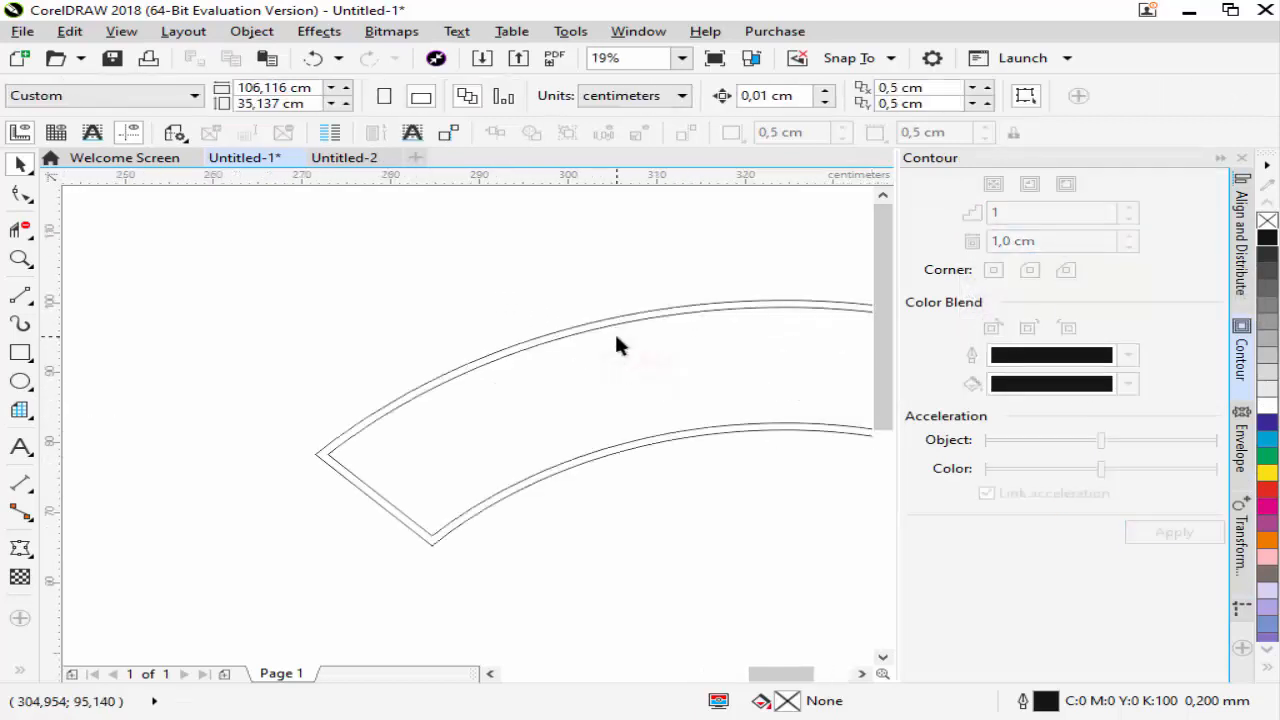
click(608, 325)
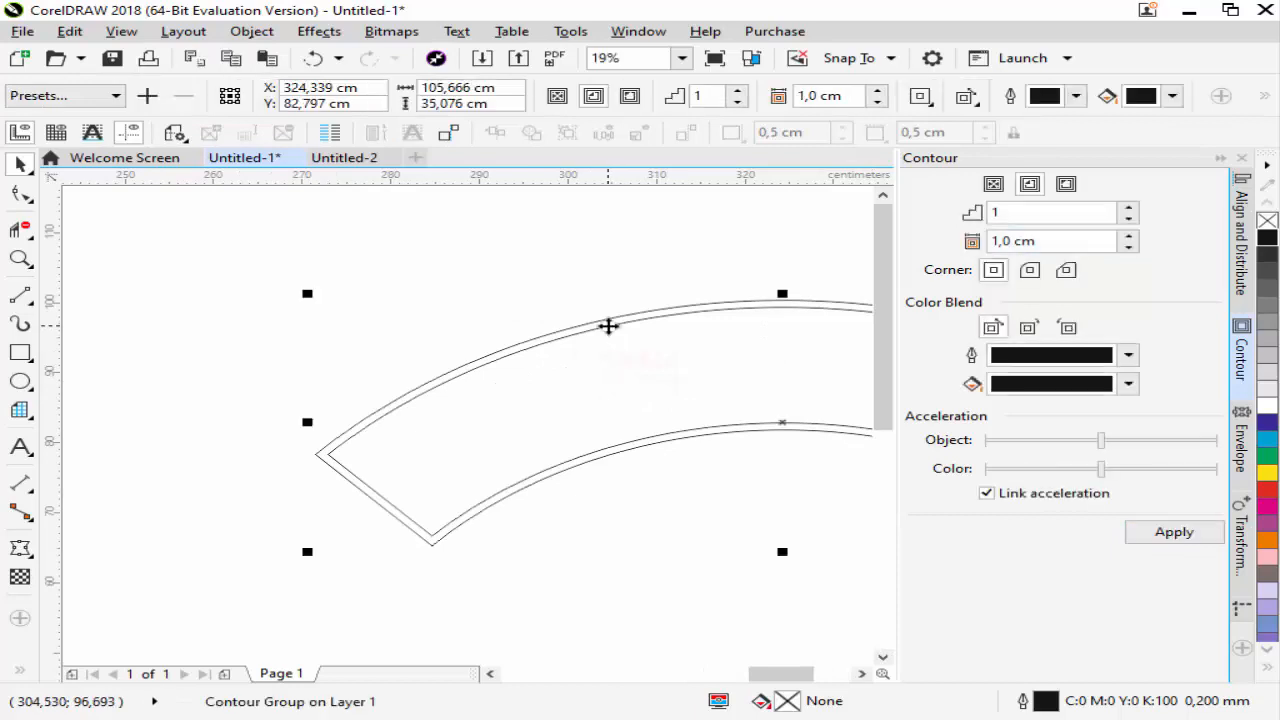
right_click(608, 325)
click(652, 361)
click(586, 323)
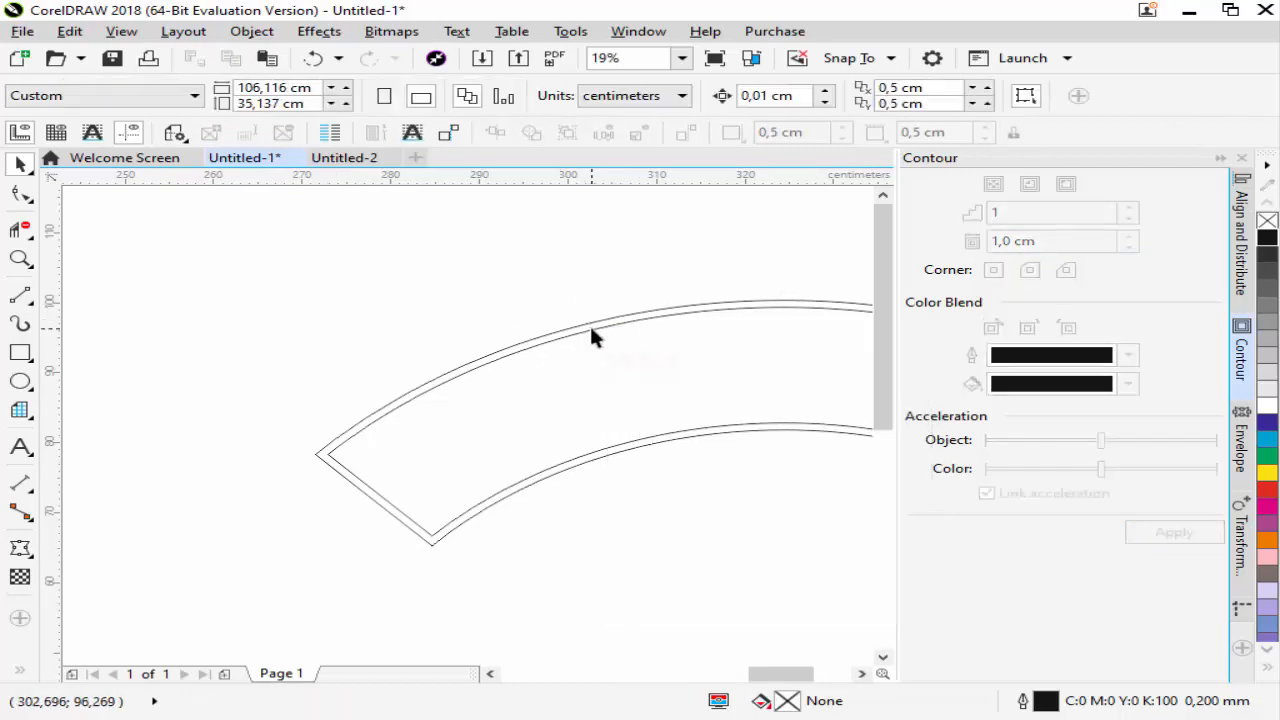
Move the inner contour curve out of the original arch, placing it below and to the left
click(626, 309)
scroll(658, 296, down, 2)
drag(674, 323, 561, 435)
scroll(533, 410, down, 2)
scroll(520, 409, up, 2)
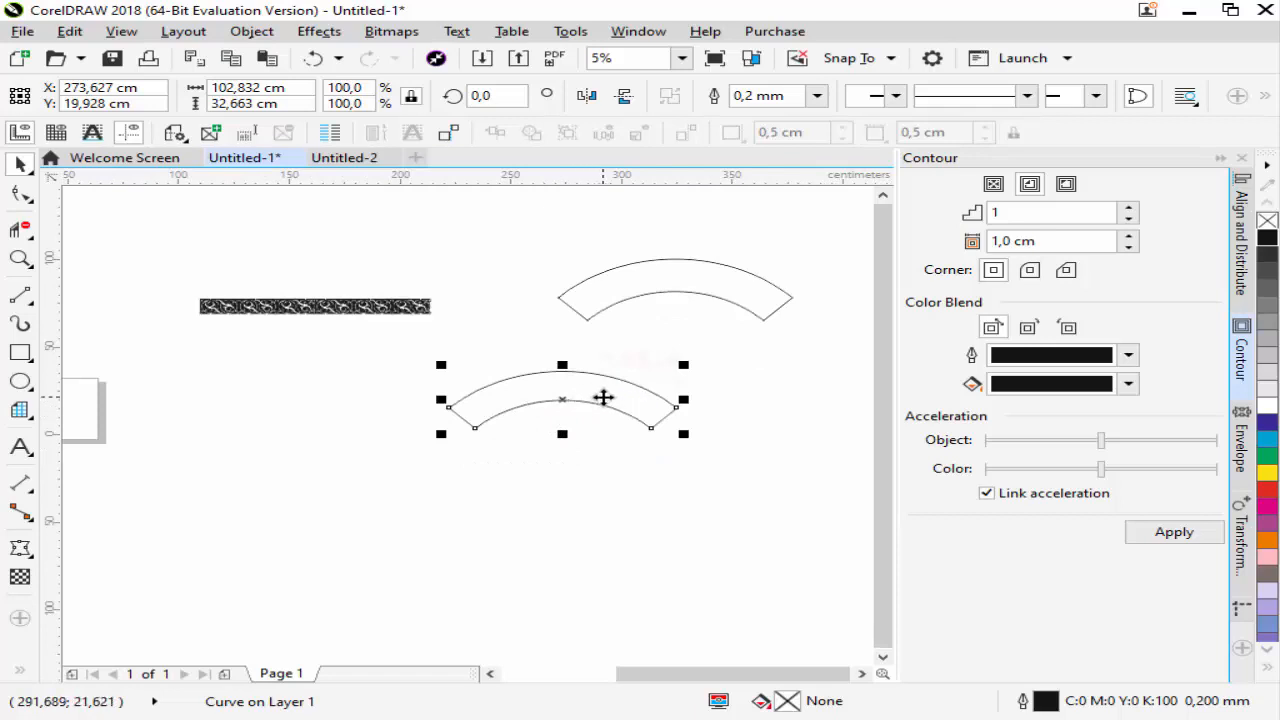
Turn on snapping to guidelines and place a vertical guideline through the centre of the lower arch
click(874, 60)
click(847, 148)
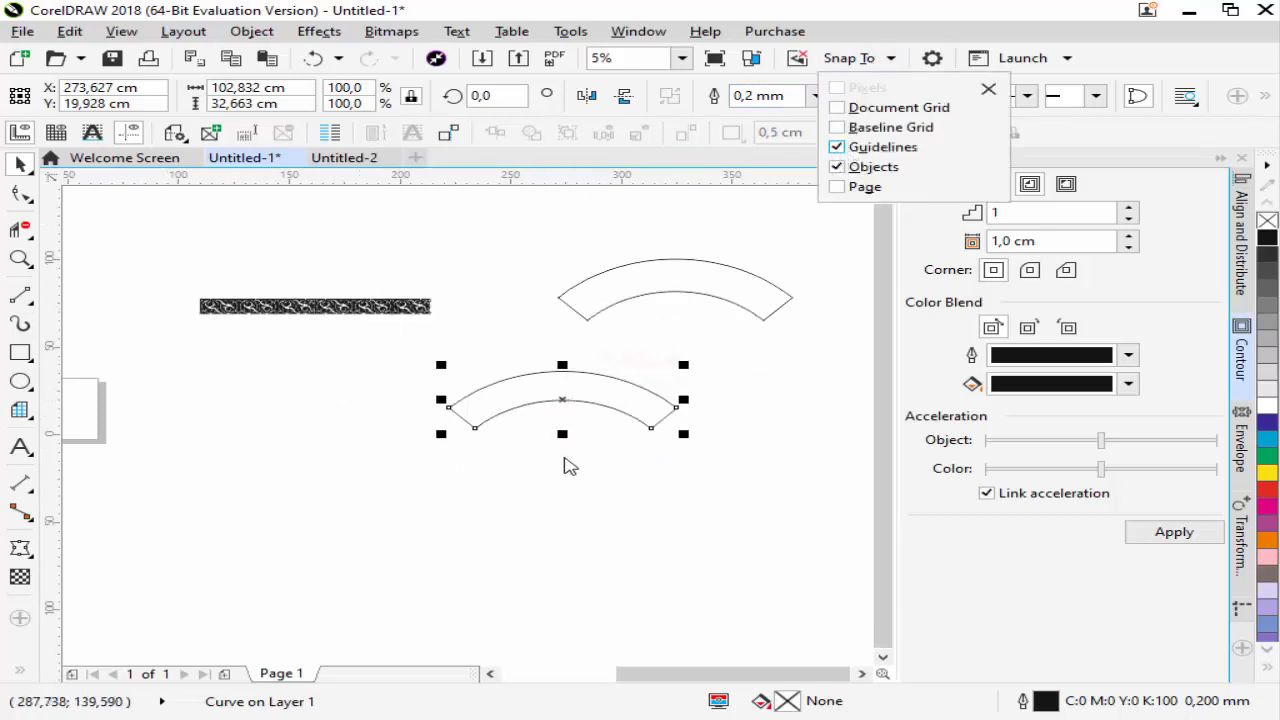
click(564, 459)
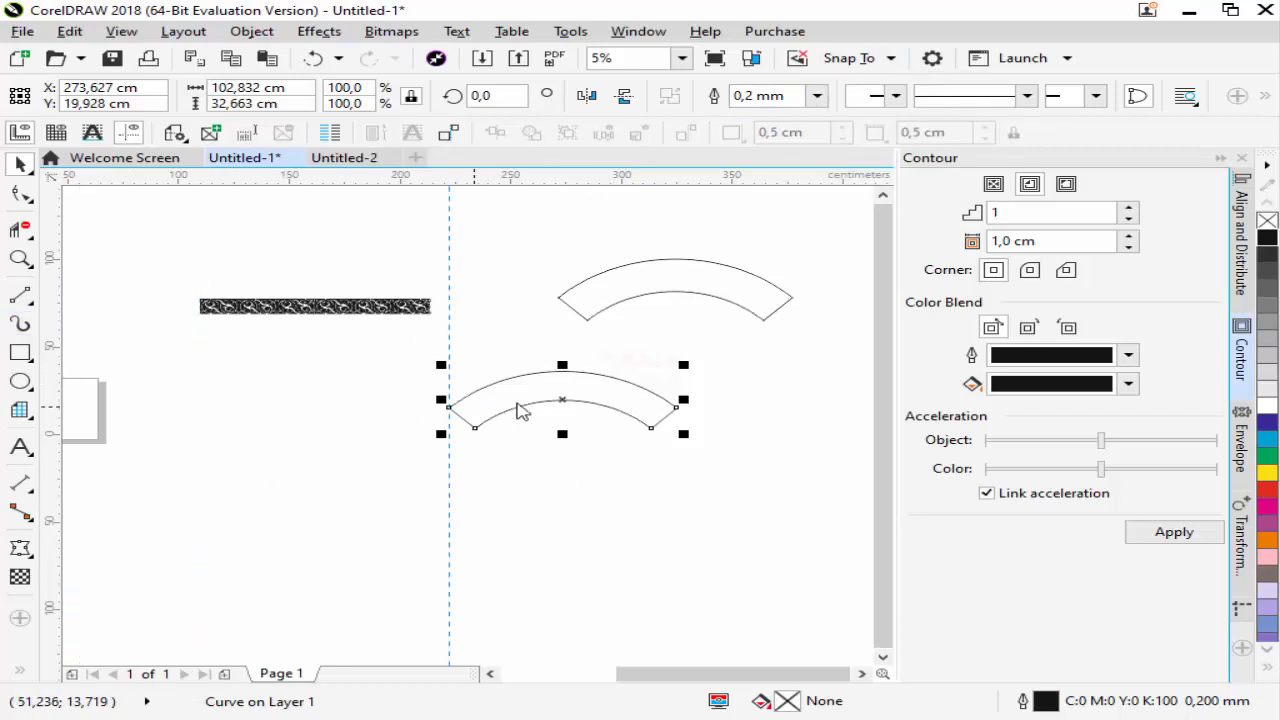
drag(449, 405, 563, 408)
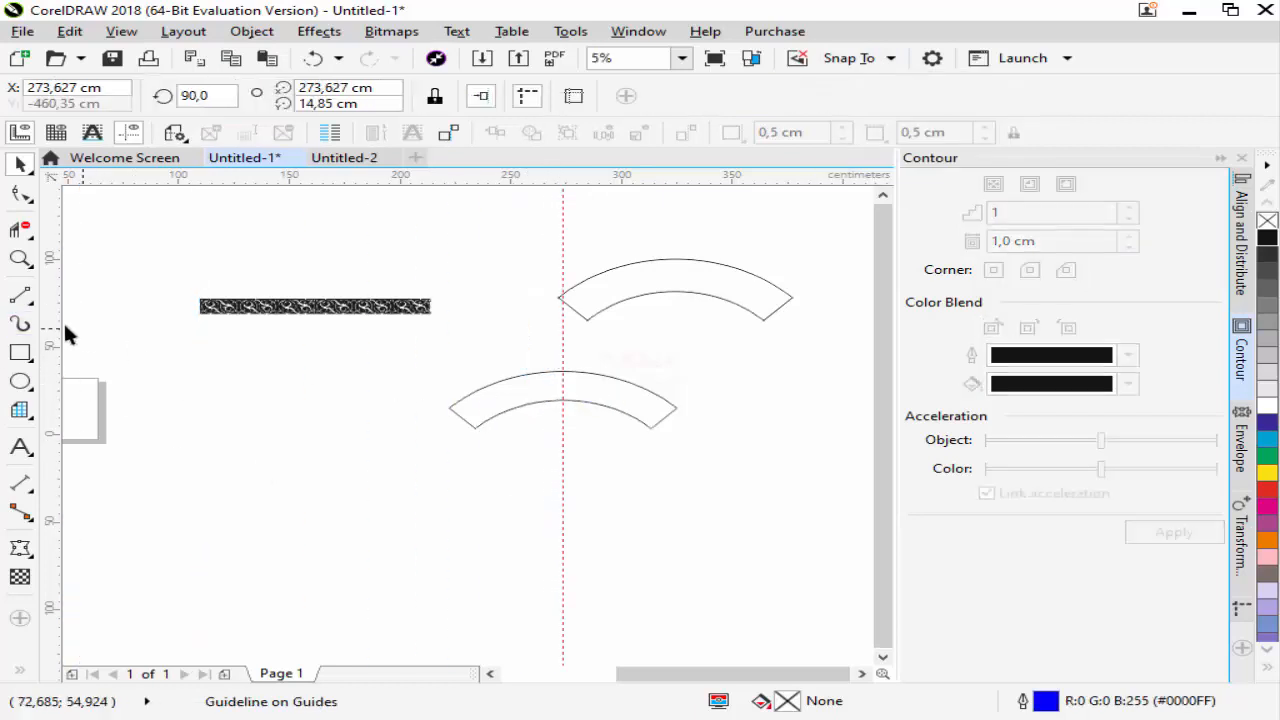
Delete the lower arch's segments right of the guideline with Virtual Segment Delete, and close the remaining half arch
click(20, 230)
drag(590, 361, 636, 441)
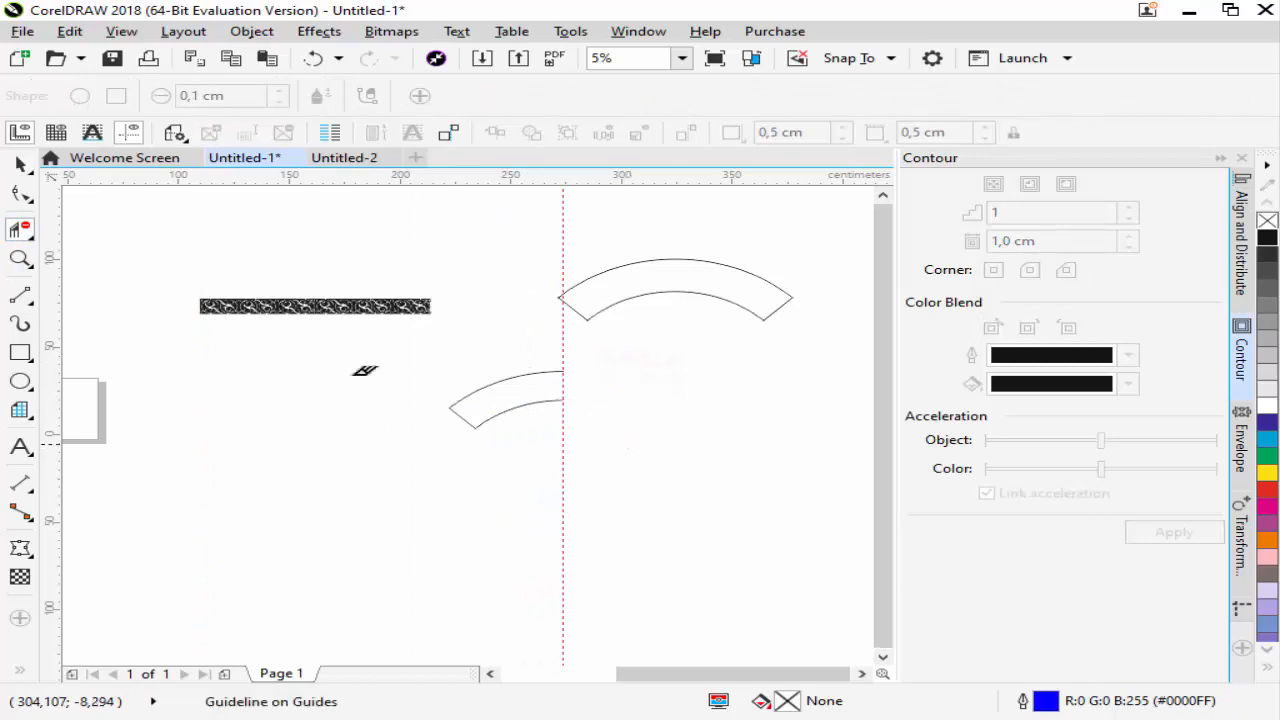
click(21, 166)
click(530, 408)
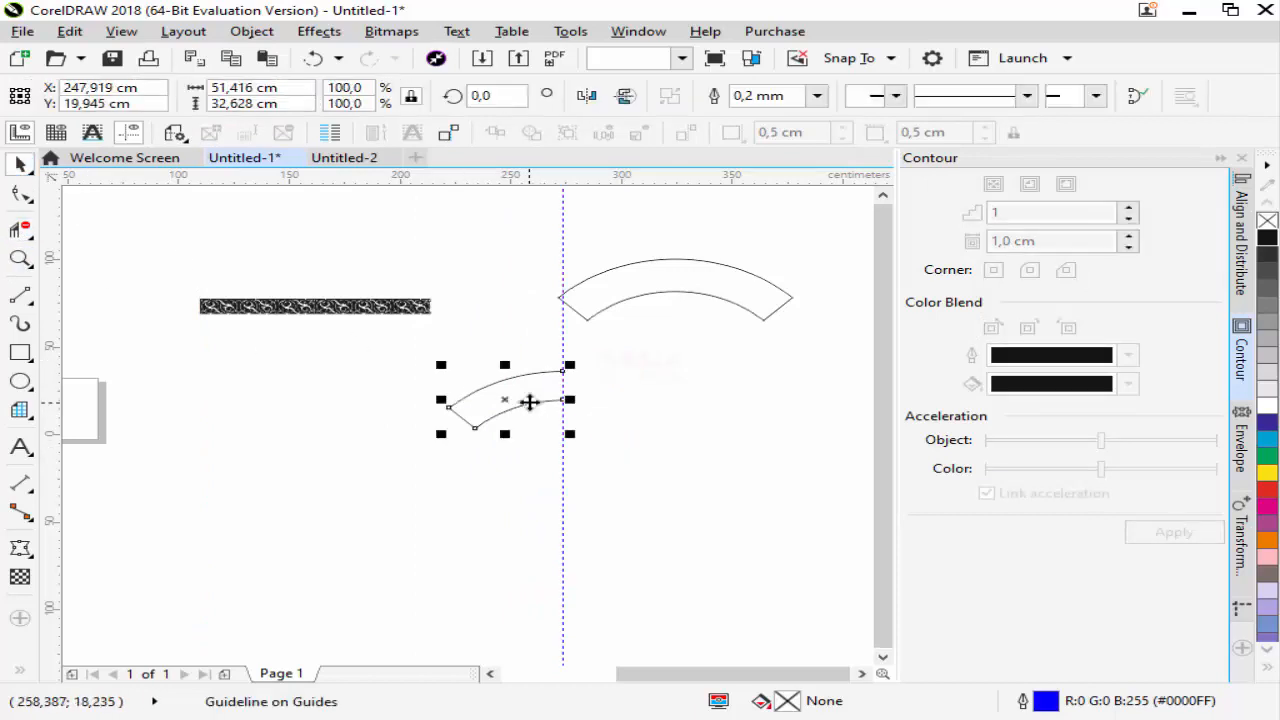
scroll(585, 402, up, 3)
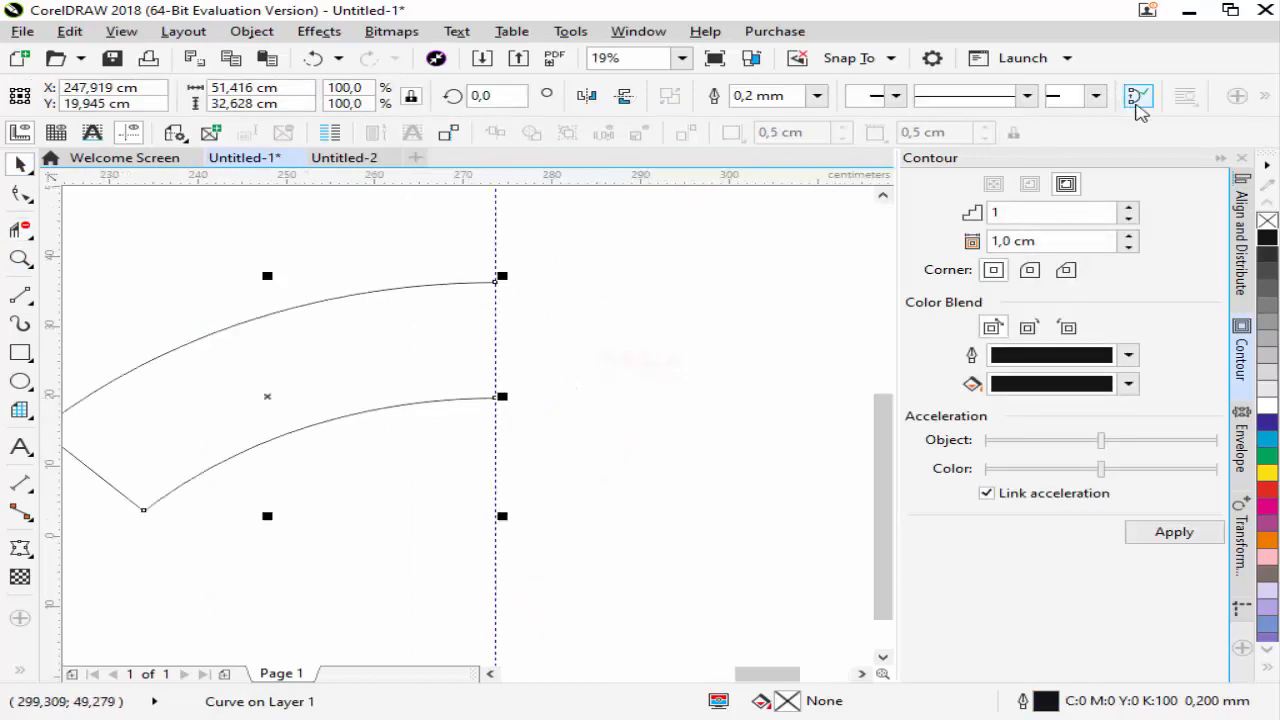
click(1137, 99)
scroll(620, 370, down, 3)
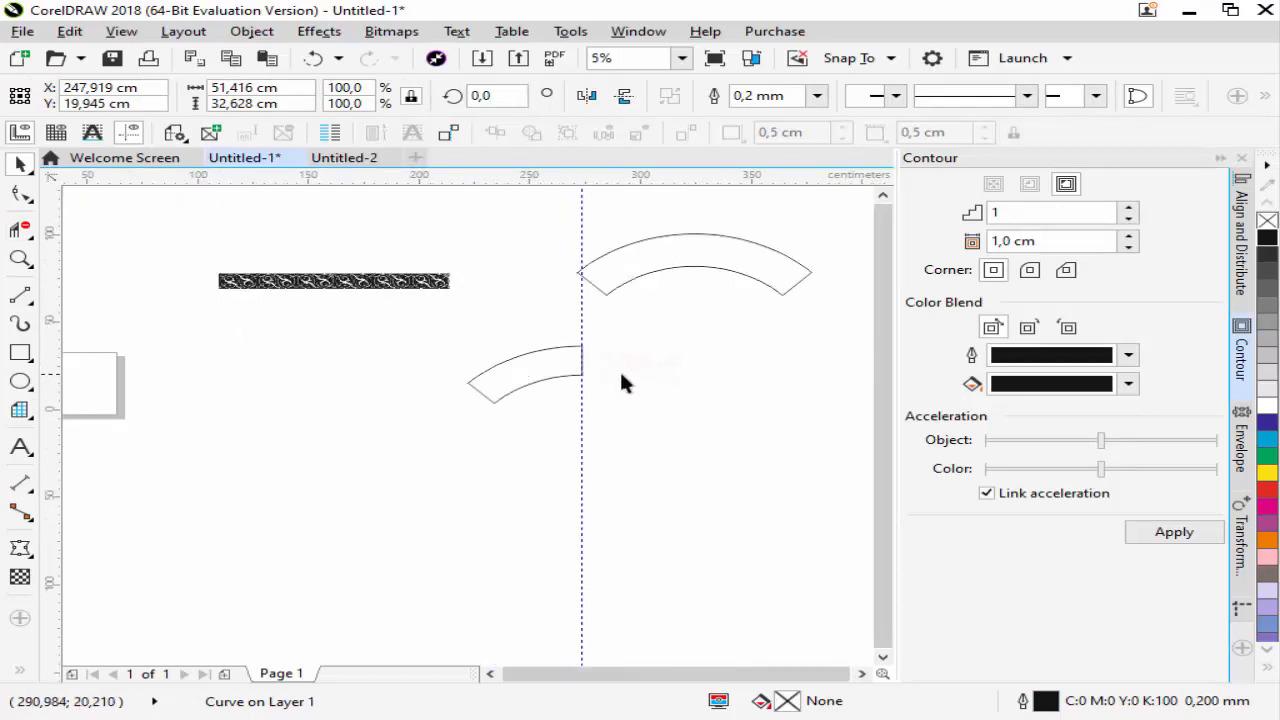
Select all the pieces of the ornament strip and move them below the half arch
scroll(620, 384, down, 1)
scroll(467, 328, up, 1)
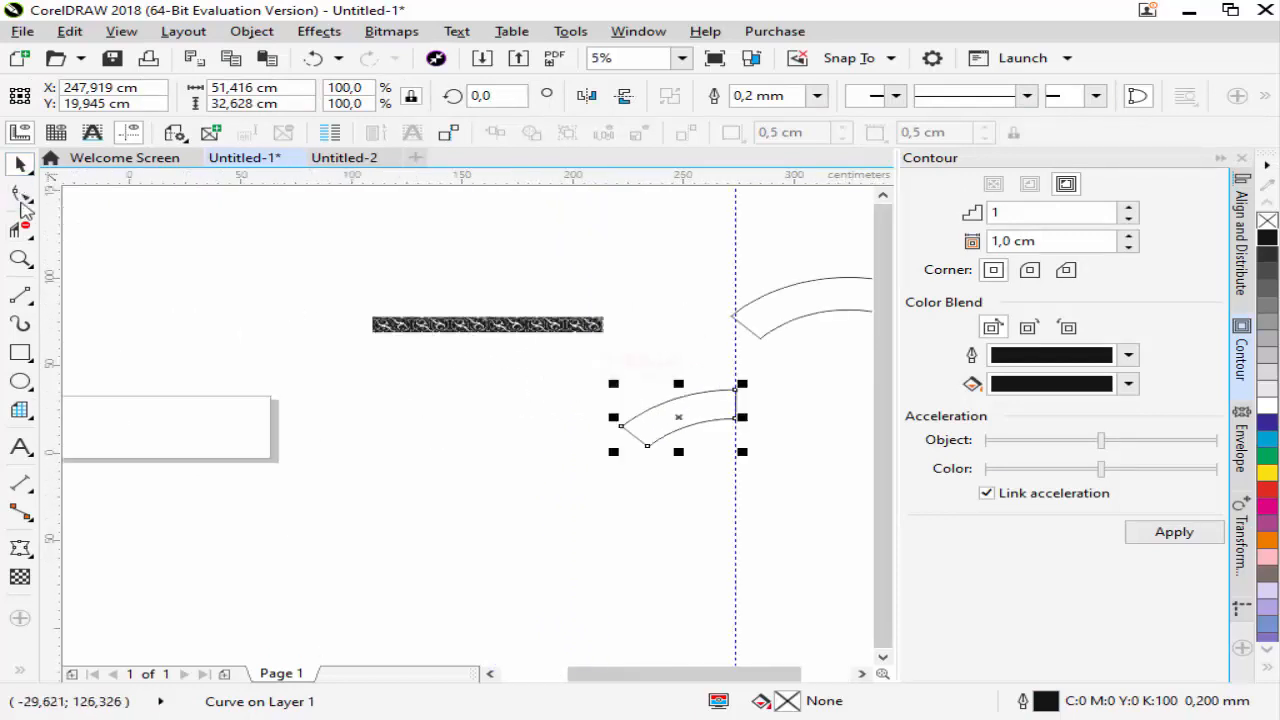
drag(297, 289, 612, 342)
scroll(460, 336, down, 1)
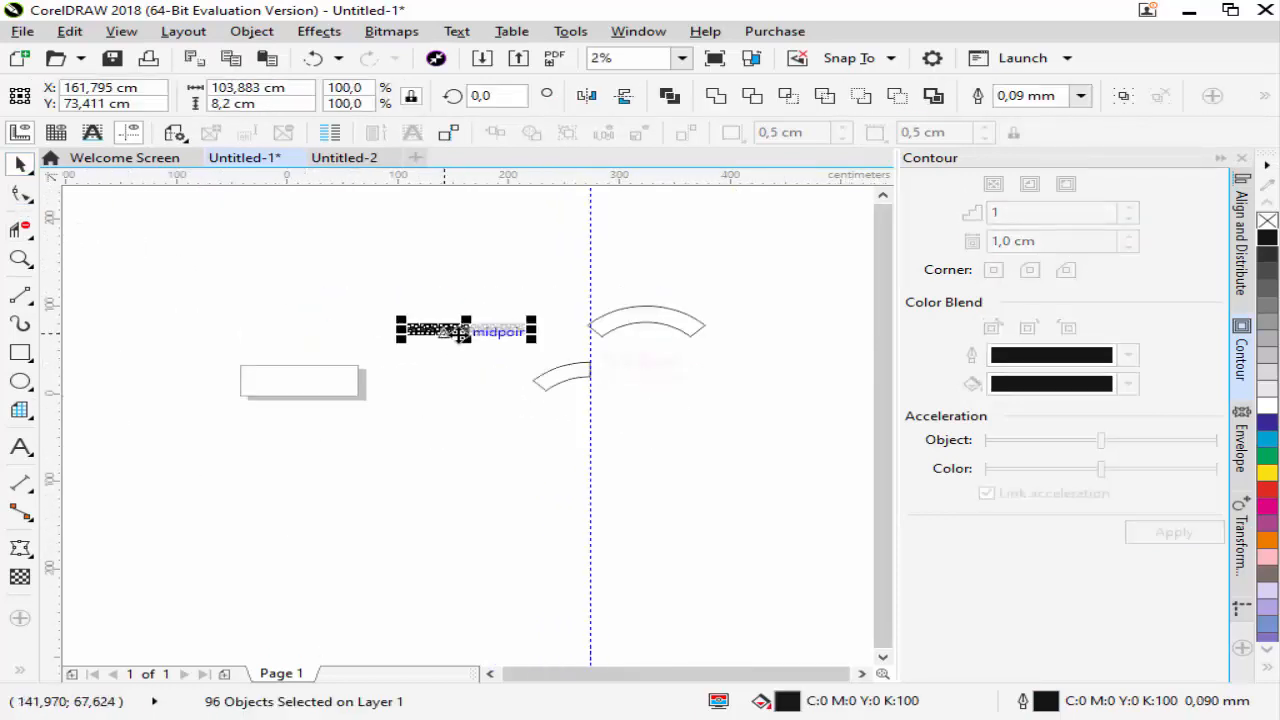
drag(463, 333, 516, 428)
Delete the right half of the ornament strip, from its middle seam to its end, with Virtual Segment Delete
scroll(510, 418, up, 2)
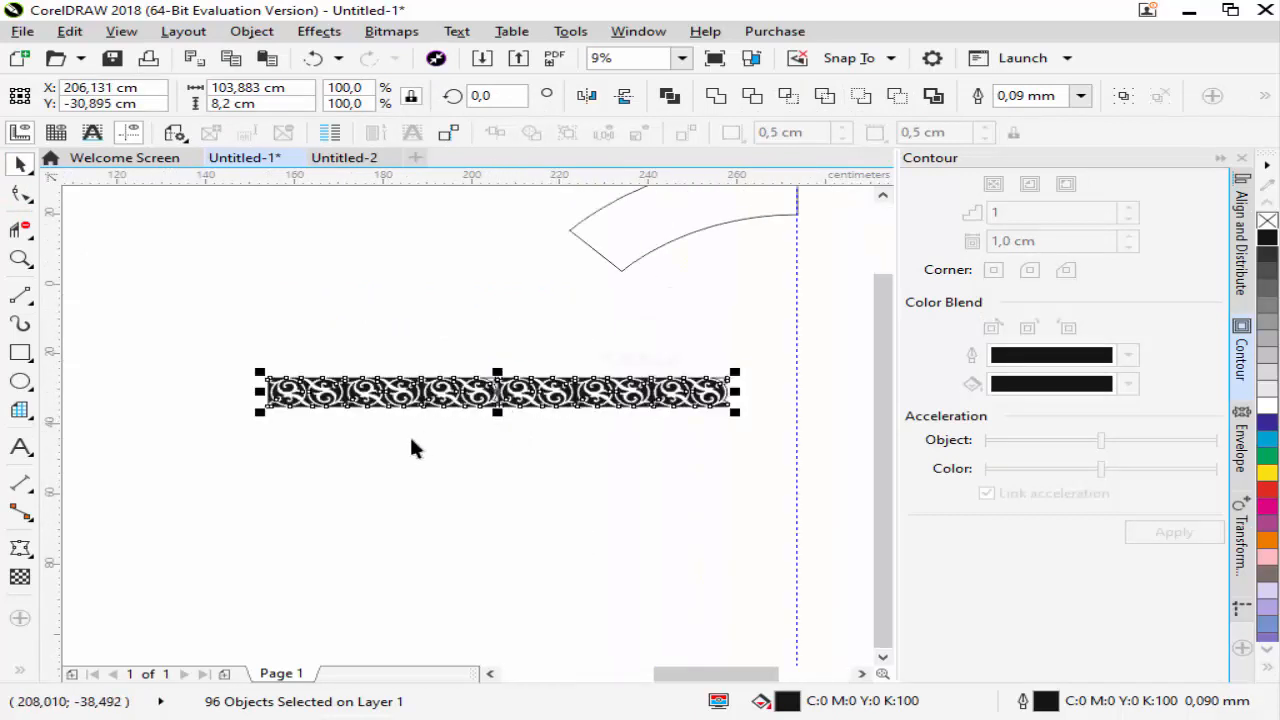
click(506, 425)
scroll(496, 405, up, 2)
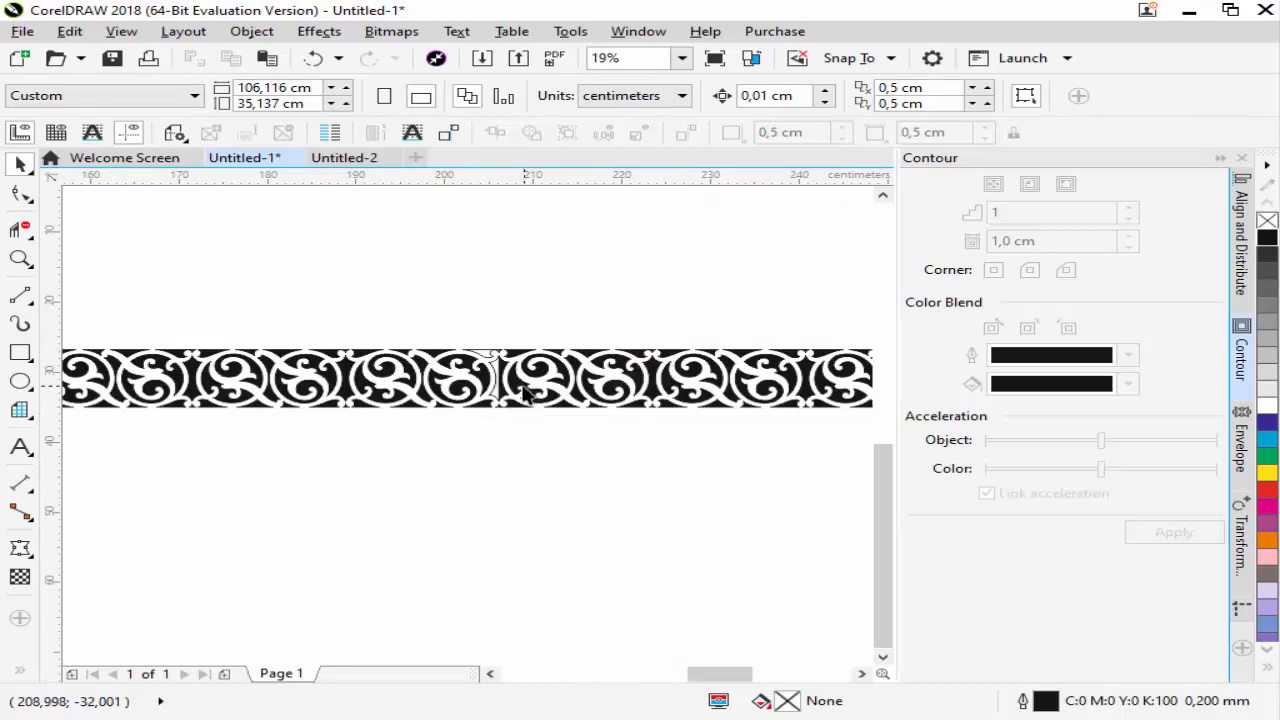
scroll(527, 393, down, 2)
scroll(537, 392, up, 4)
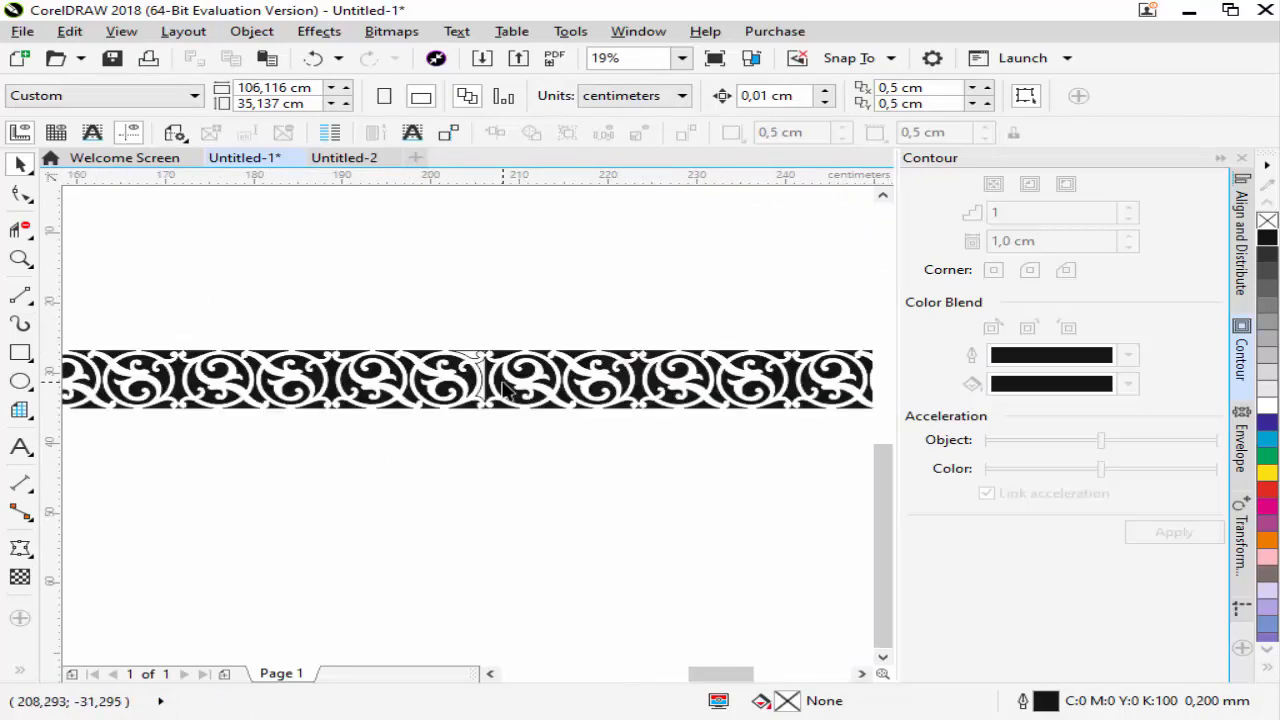
click(14, 236)
drag(473, 308, 562, 430)
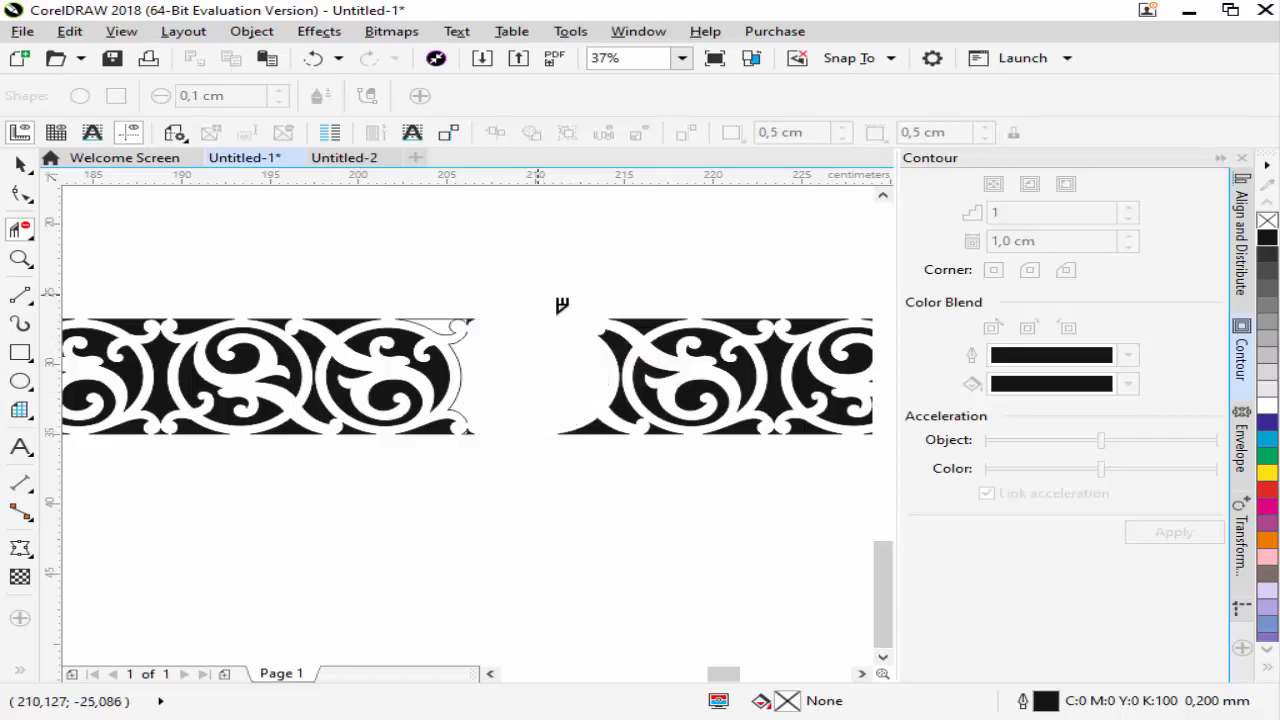
drag(538, 296, 722, 484)
scroll(616, 372, down, 2)
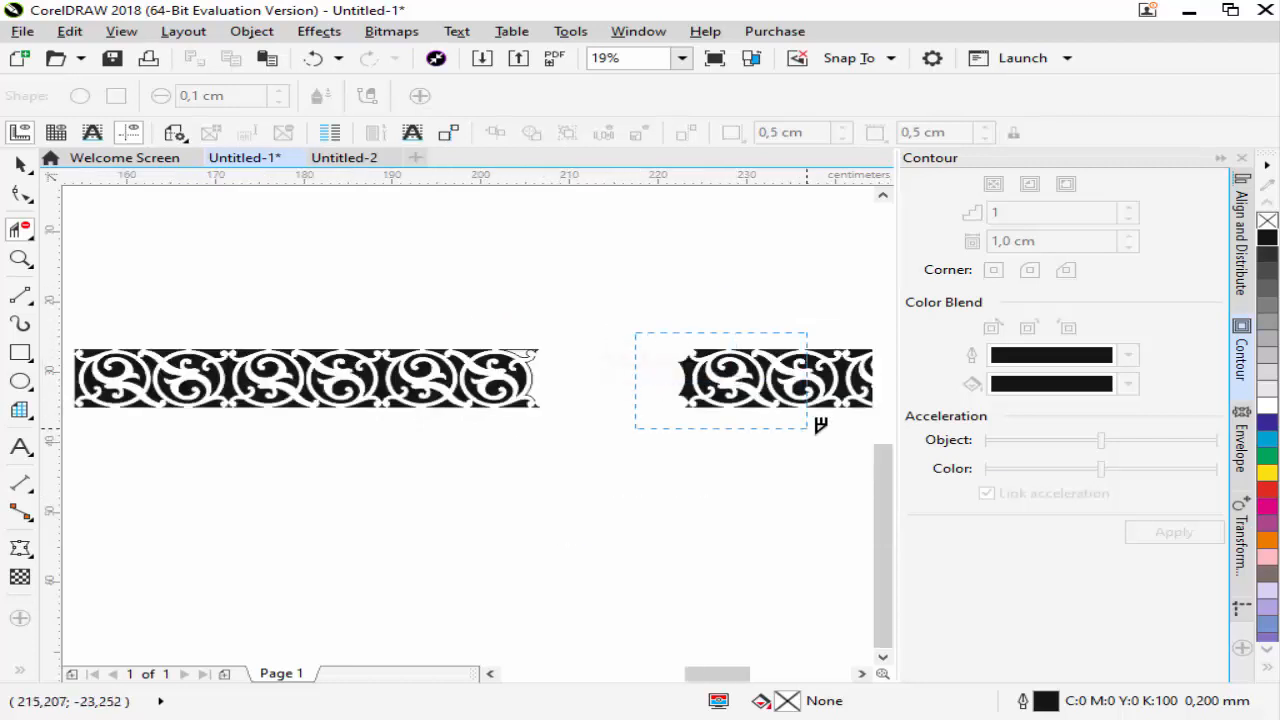
scroll(694, 366, down, 2)
drag(723, 357, 806, 411)
Place a vertical guideline at the ornament's cut end and delete the small corner slivers beyond it
scroll(689, 371, up, 3)
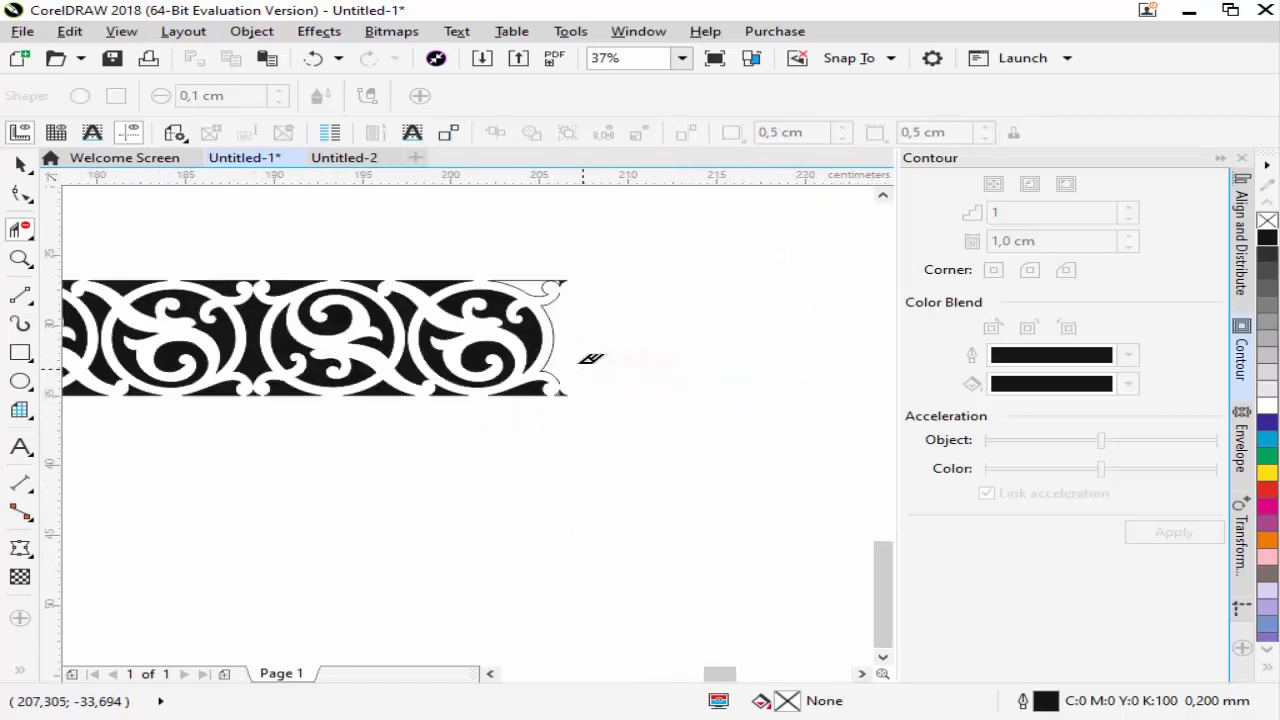
scroll(578, 287, up, 1)
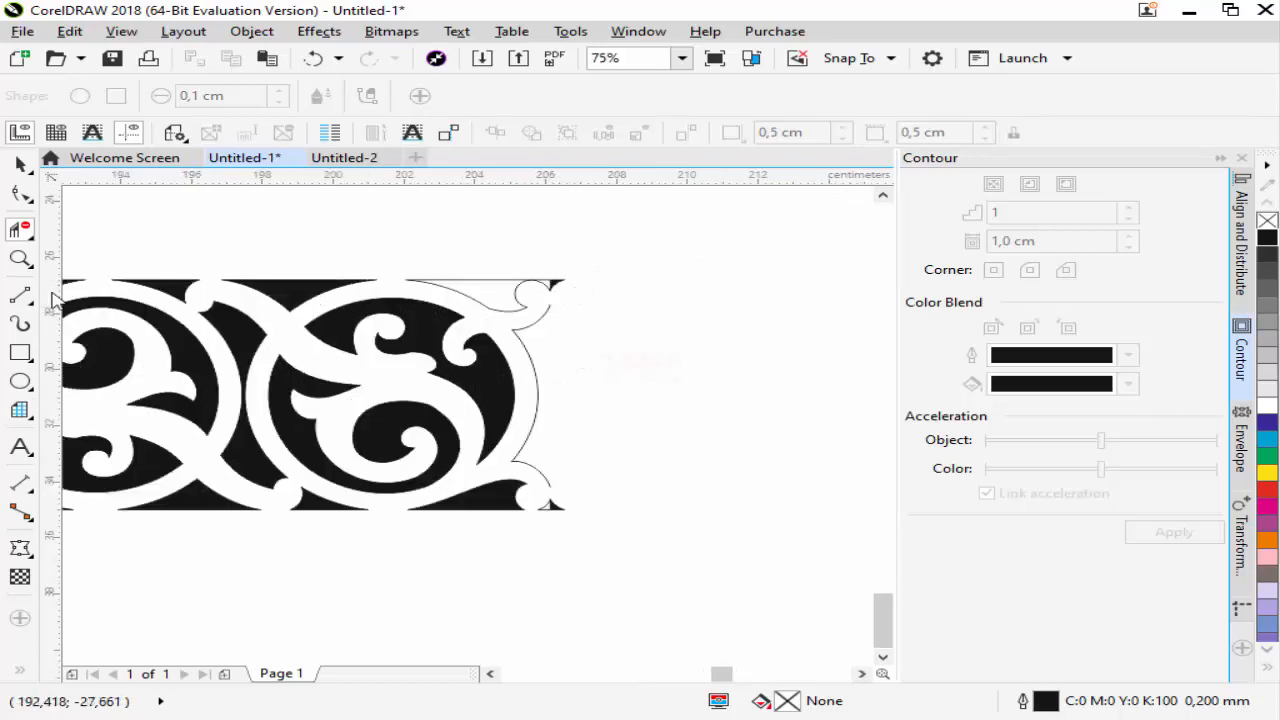
drag(550, 300, 550, 300)
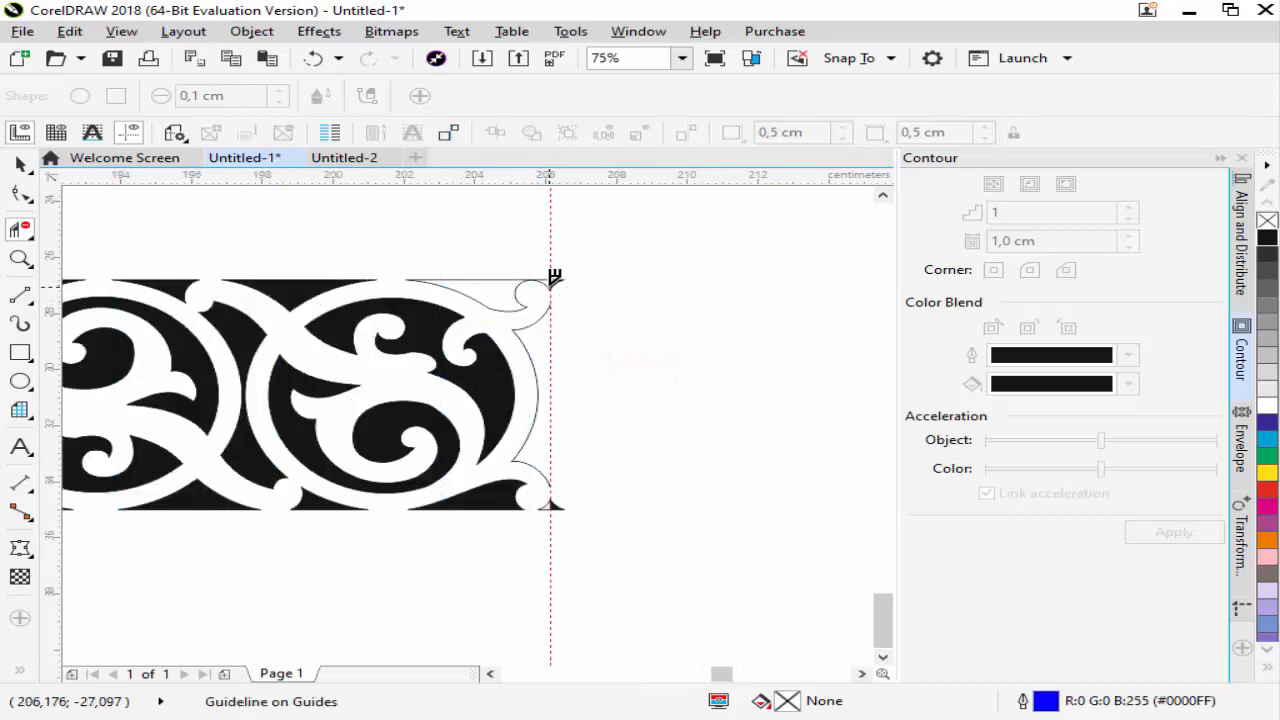
scroll(589, 500, up, 1)
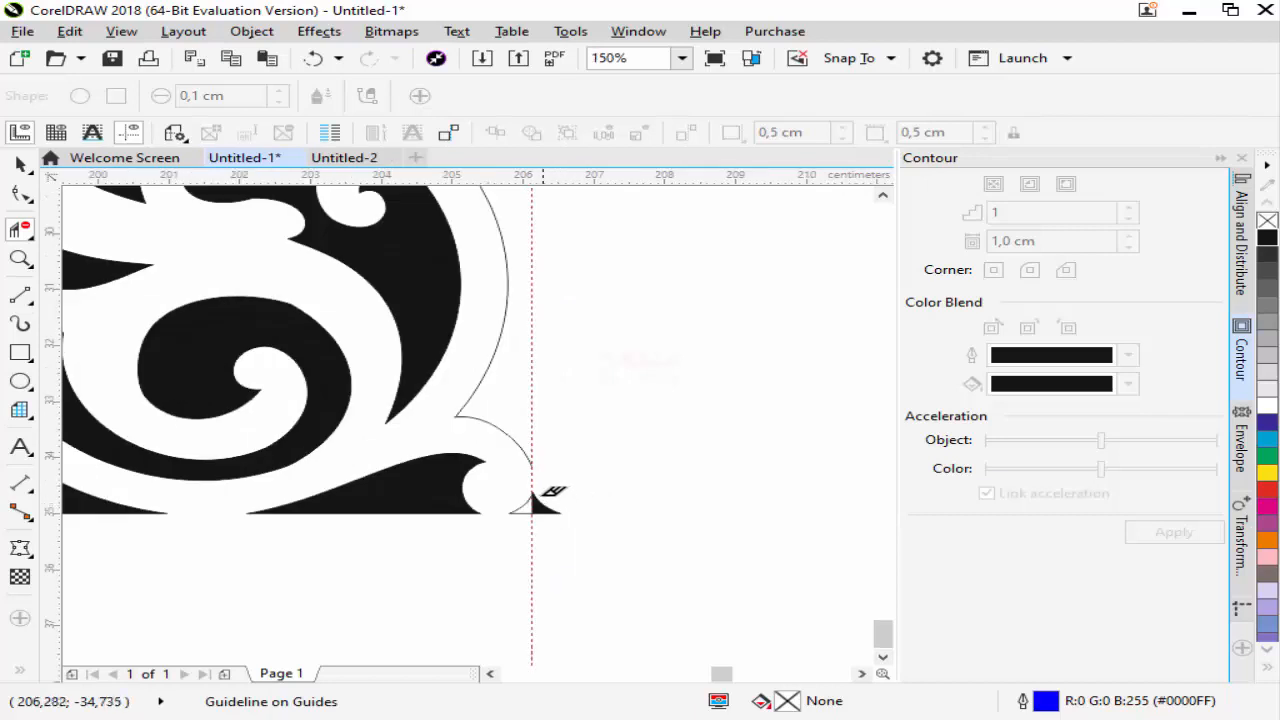
scroll(575, 512, down, 1)
Close the large open curve at the ornament strip's cut end so it becomes a filled shape
click(21, 163)
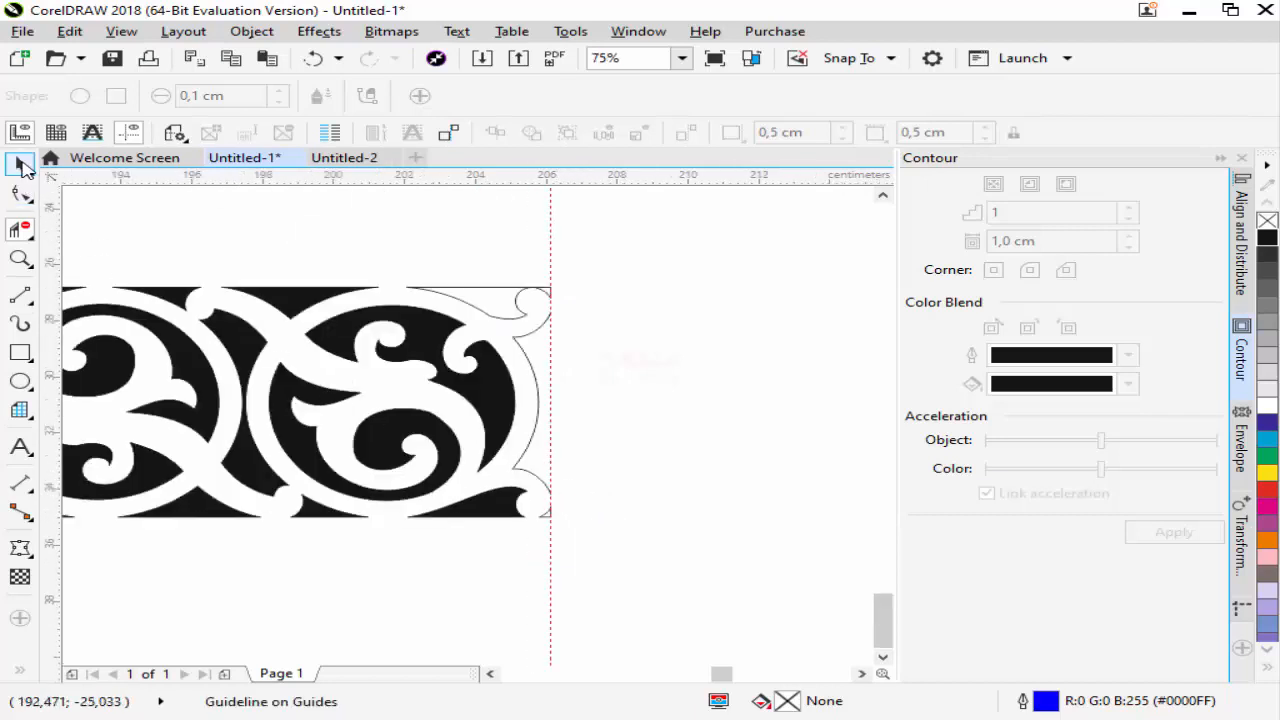
click(527, 339)
click(523, 336)
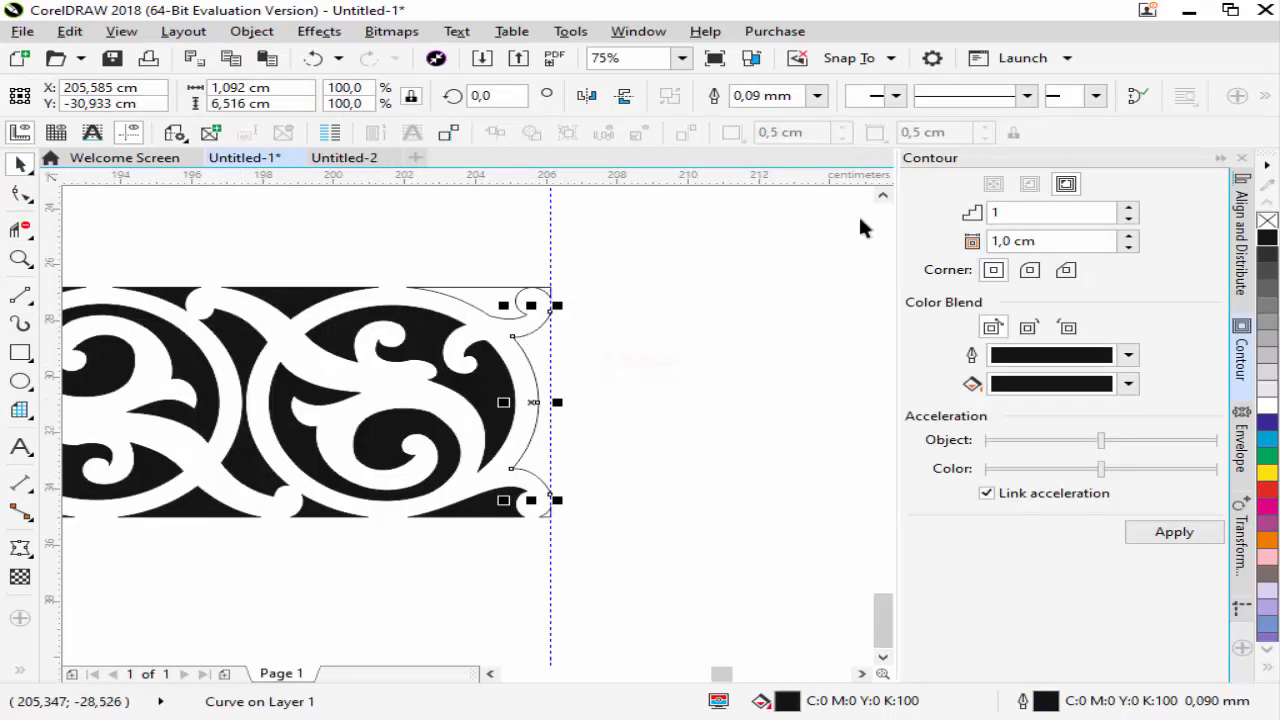
click(1132, 97)
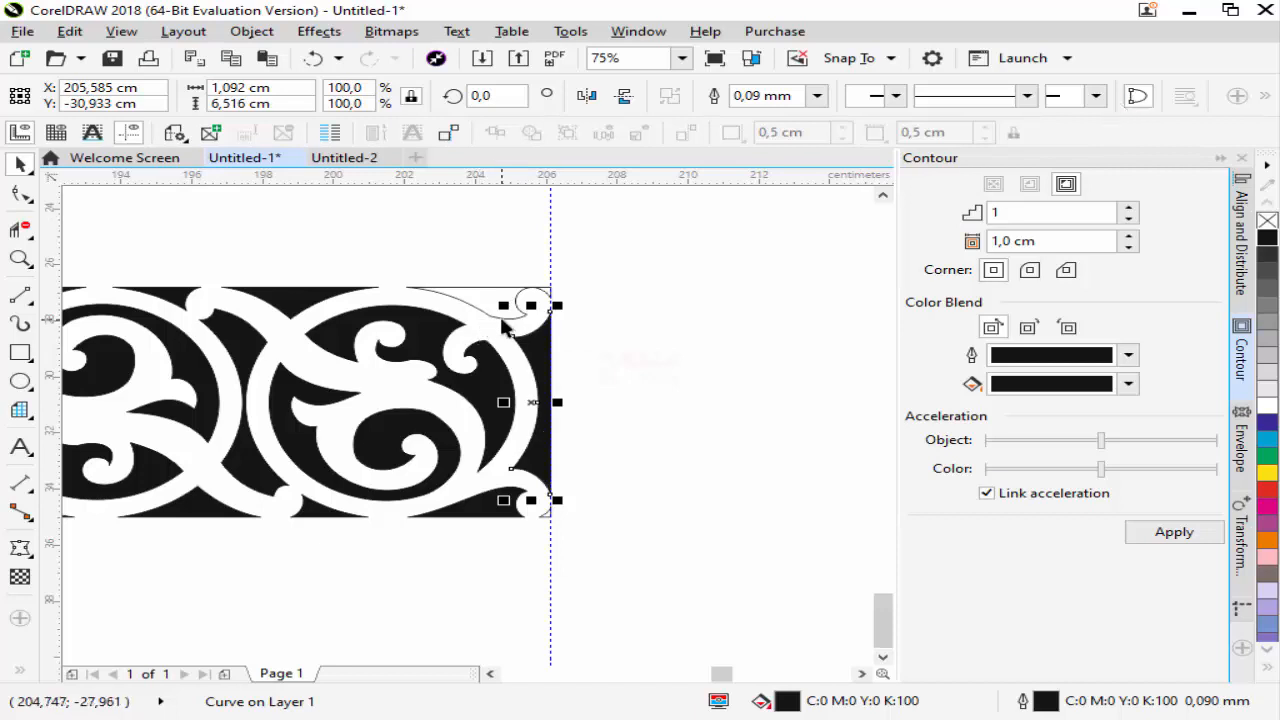
Combine the open upper corner piece and its short vertical edge at the cut end into one curve
click(502, 316)
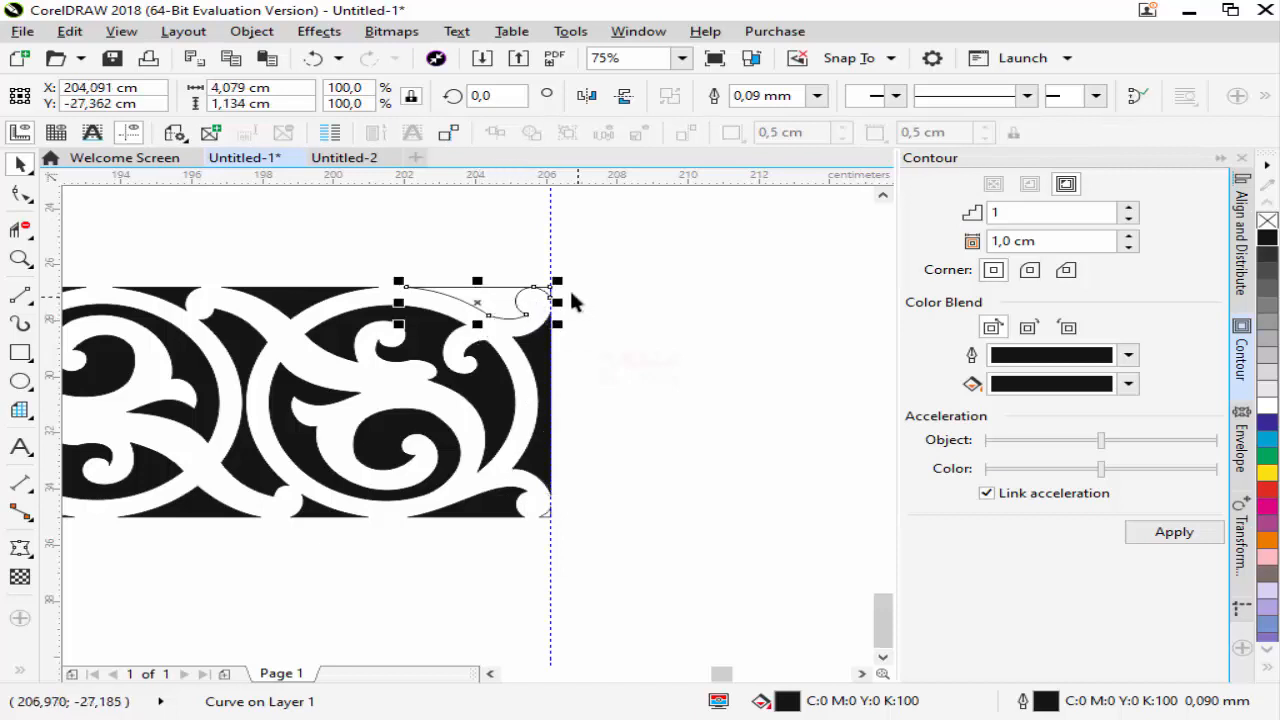
scroll(575, 300, up, 2)
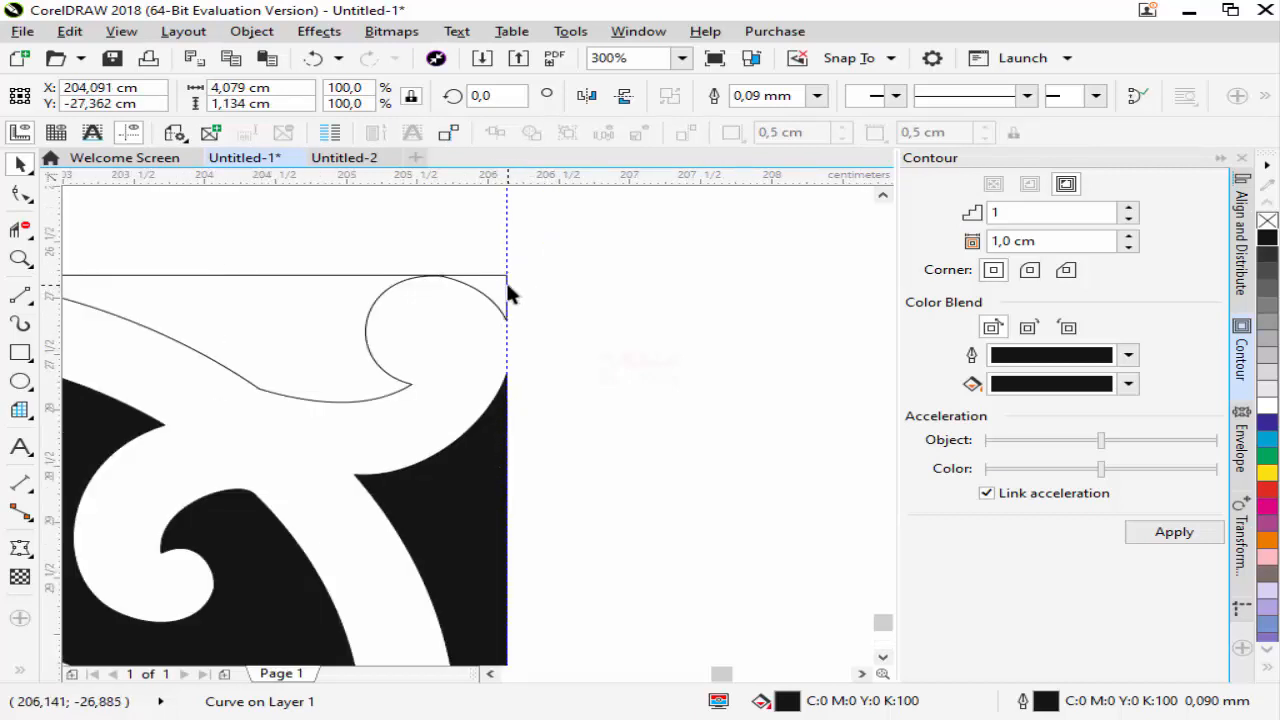
shift+click(510, 293)
click(670, 96)
Join the two pairs of open nodes along the upper corner piece's vertical edge with the Shape tool
click(20, 194)
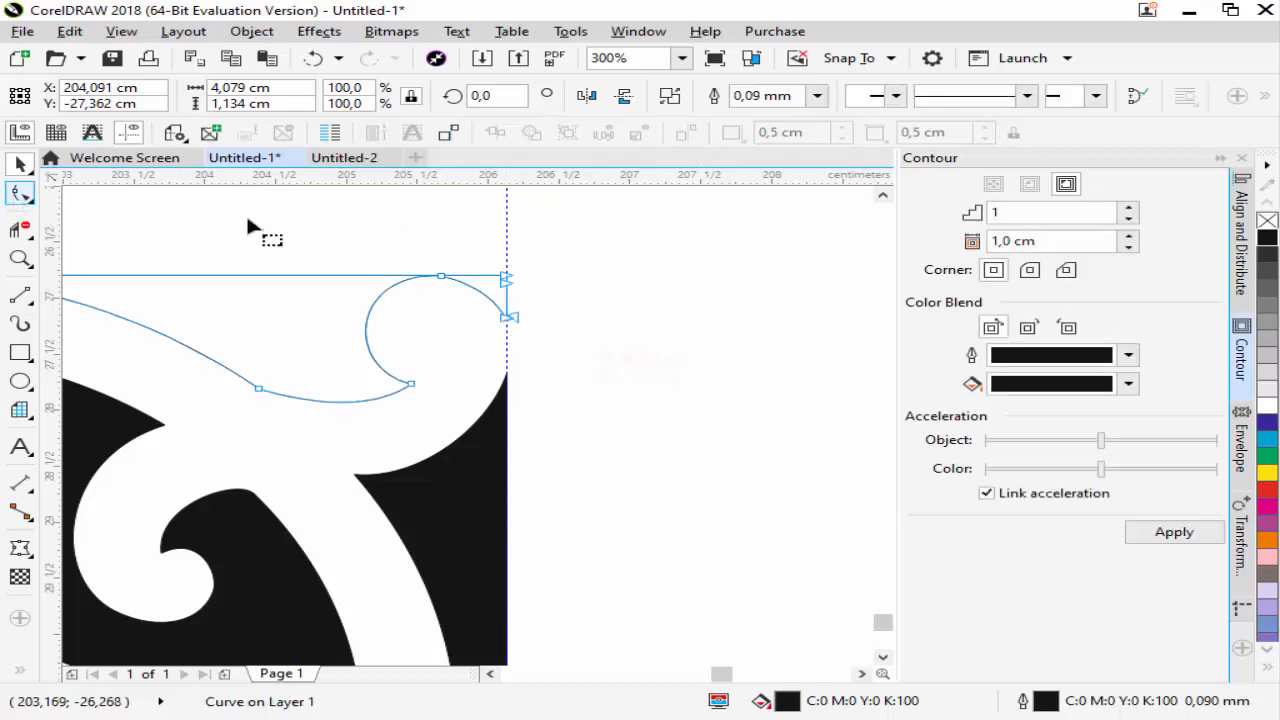
drag(489, 253, 527, 289)
click(243, 95)
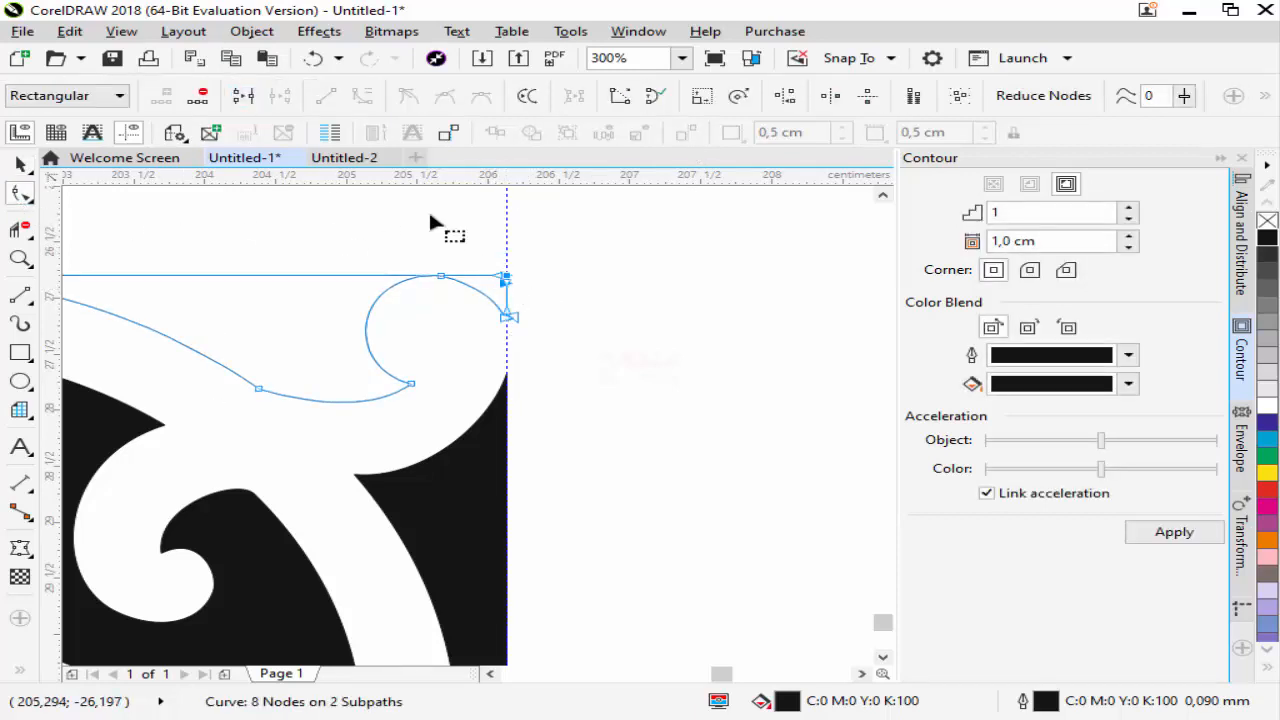
scroll(497, 320, up, 2)
drag(410, 307, 527, 364)
click(243, 96)
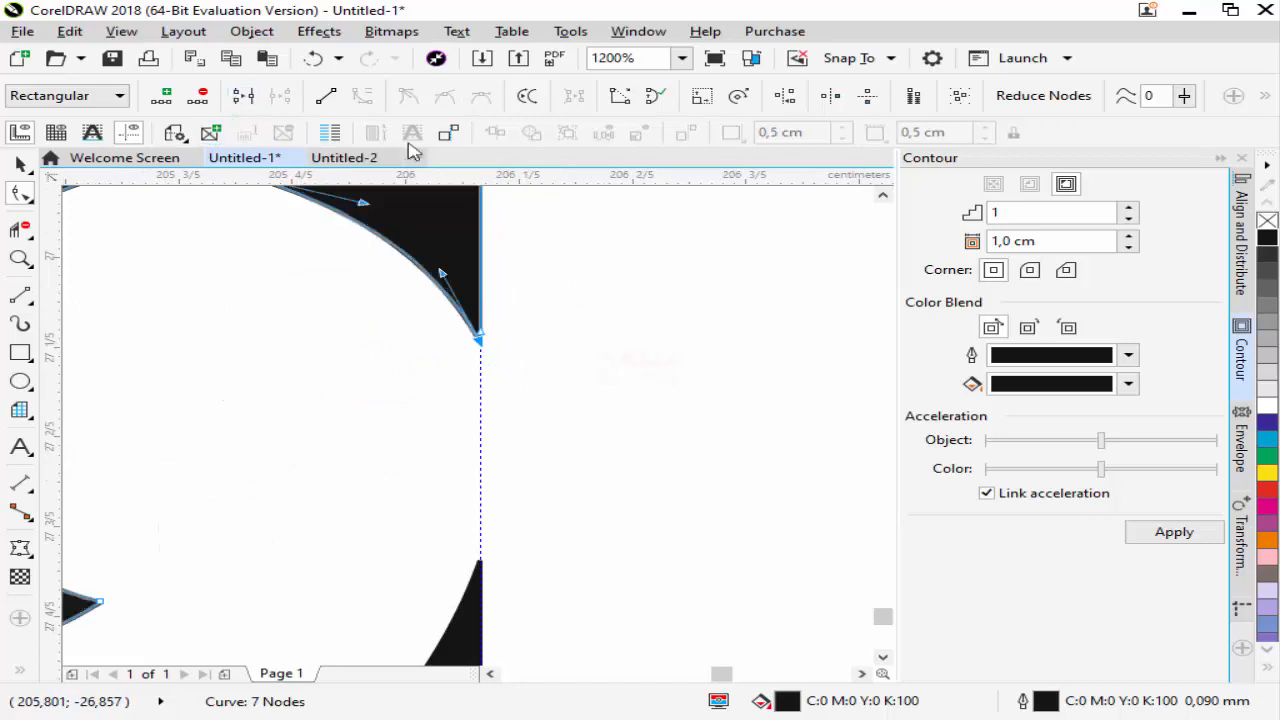
Select both open pieces of the small lower corner at the cut end and combine them into one curve
scroll(665, 267, down, 4)
scroll(670, 490, up, 3)
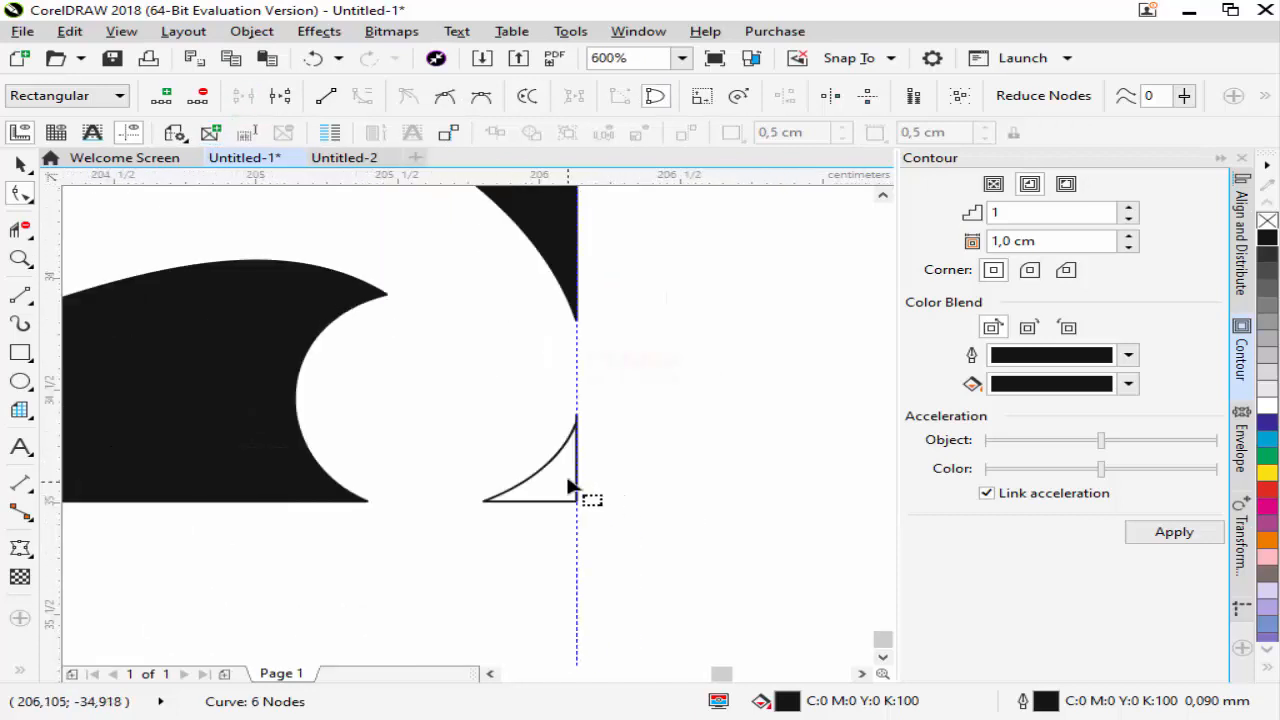
click(19, 166)
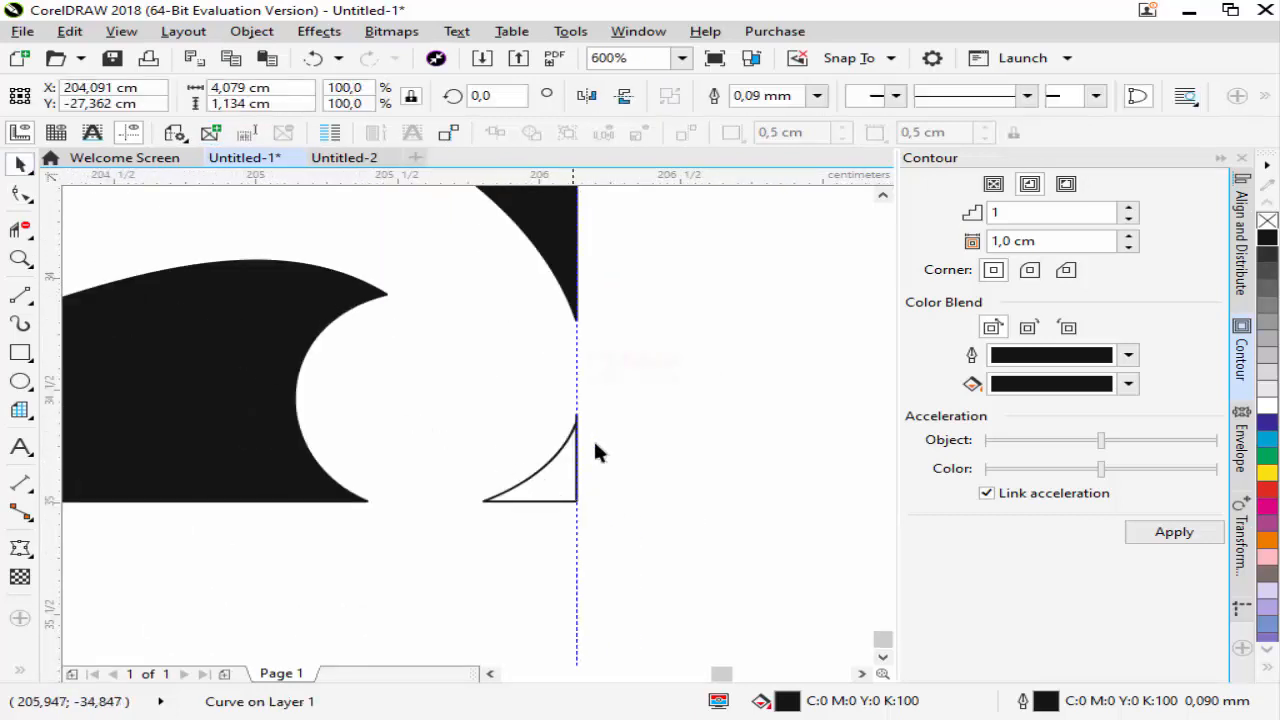
drag(531, 511, 451, 539)
click(666, 98)
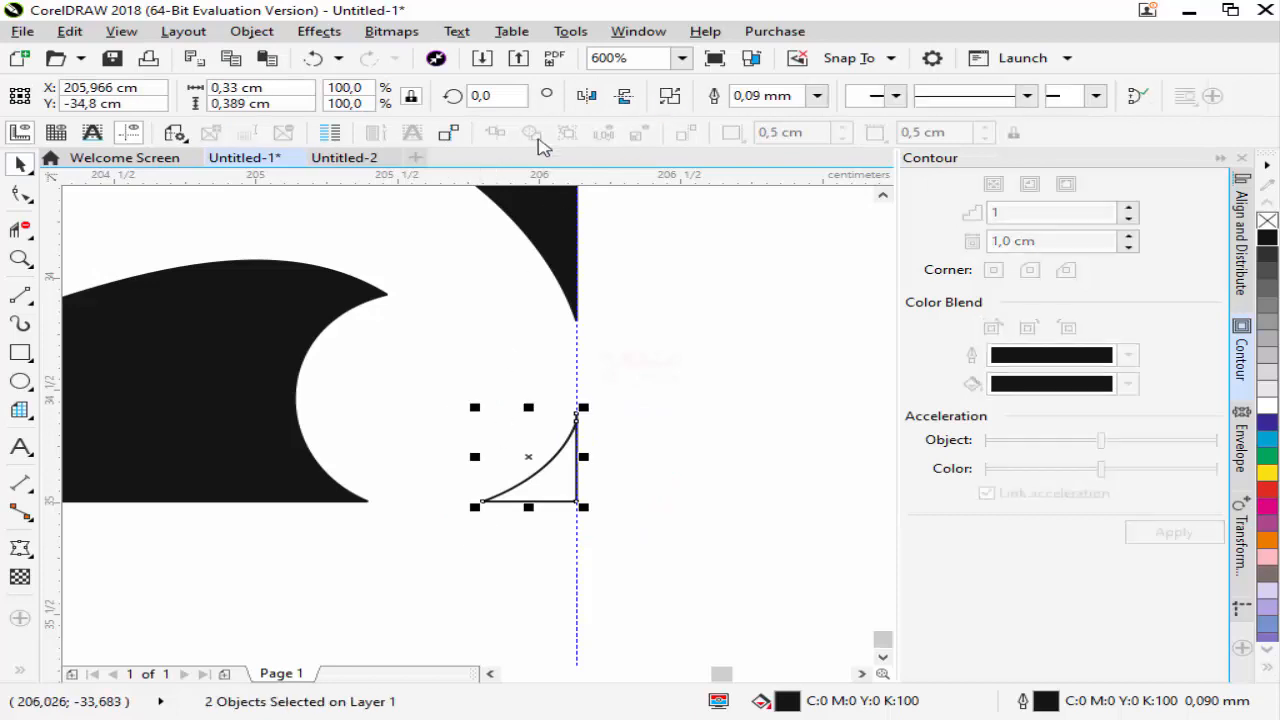
Join the open node pairs at the upper tip and lower corner of the small corner piece
click(19, 195)
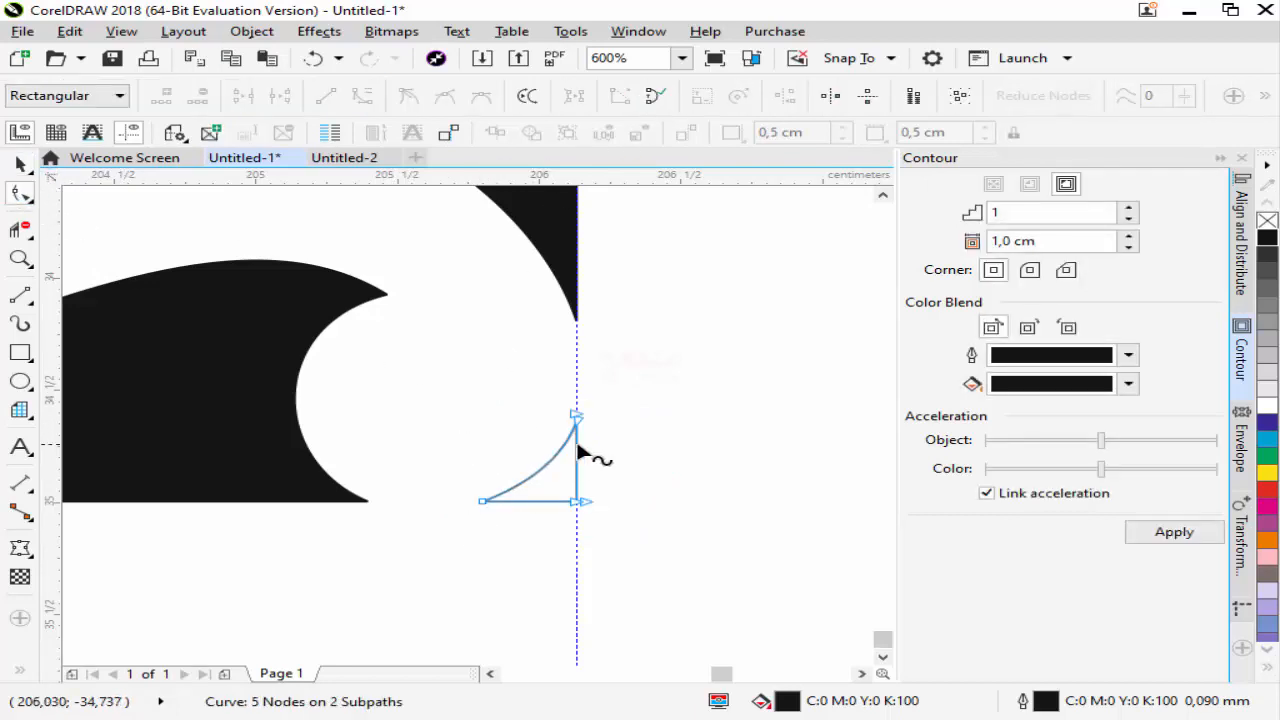
scroll(574, 443, up, 2)
drag(520, 382, 520, 382)
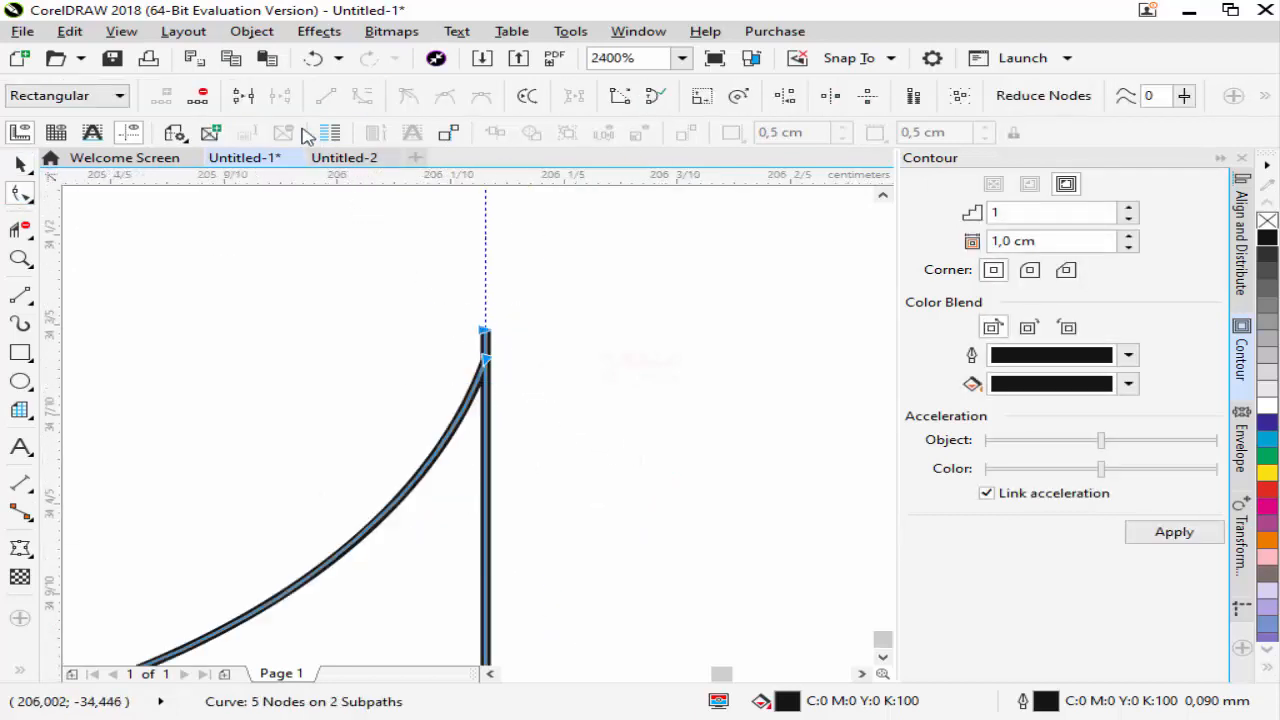
click(250, 105)
scroll(542, 348, down, 3)
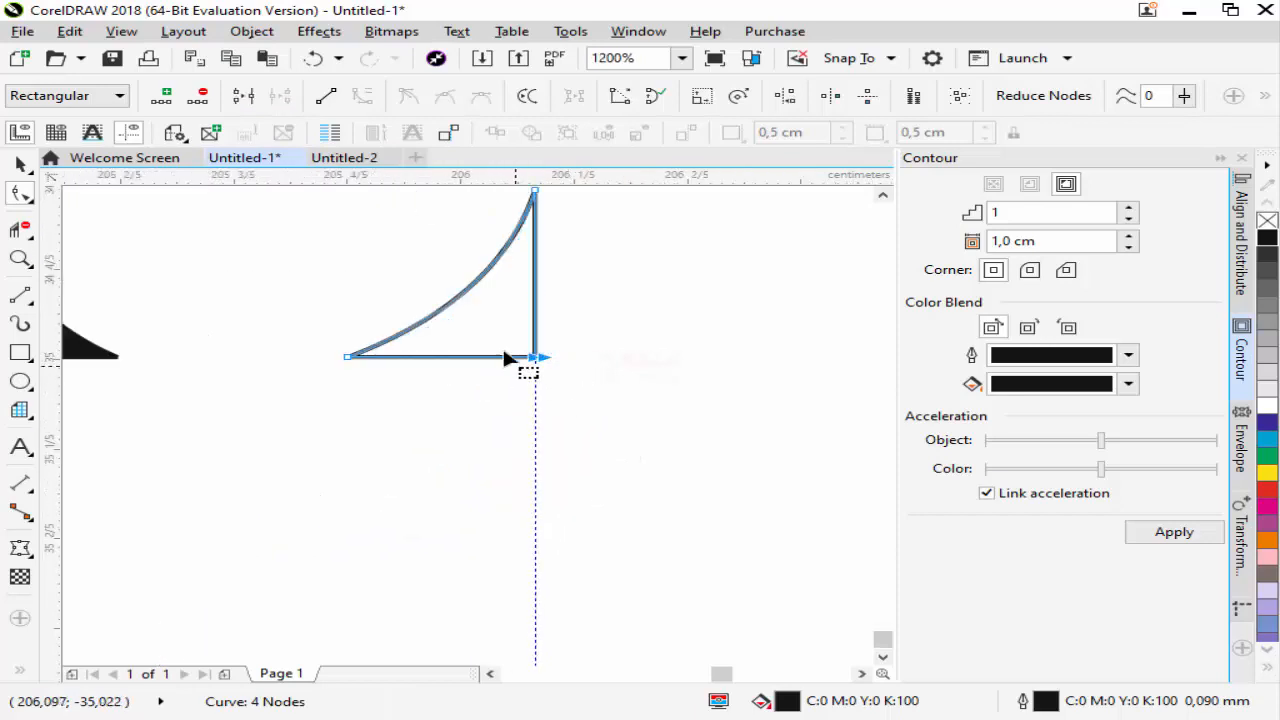
click(243, 95)
scroll(586, 403, down, 10)
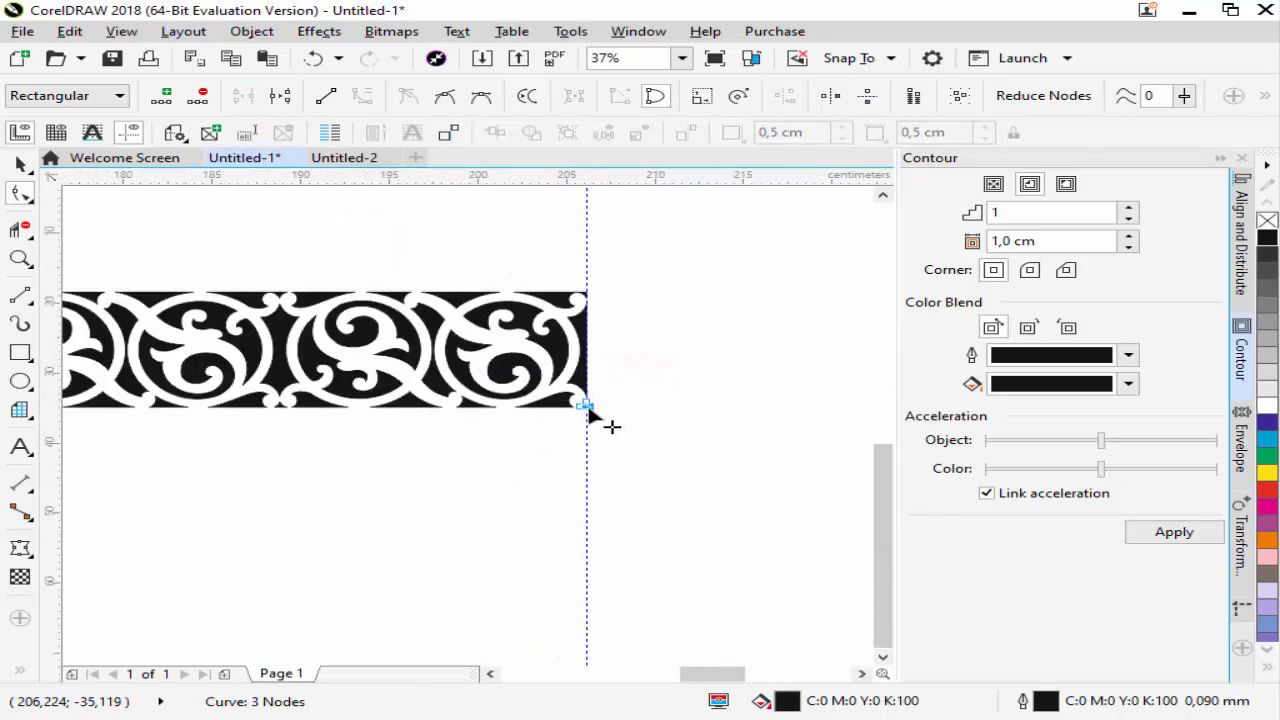
Select all the pieces of the half ornament strip and group them
scroll(589, 412, down, 2)
click(21, 163)
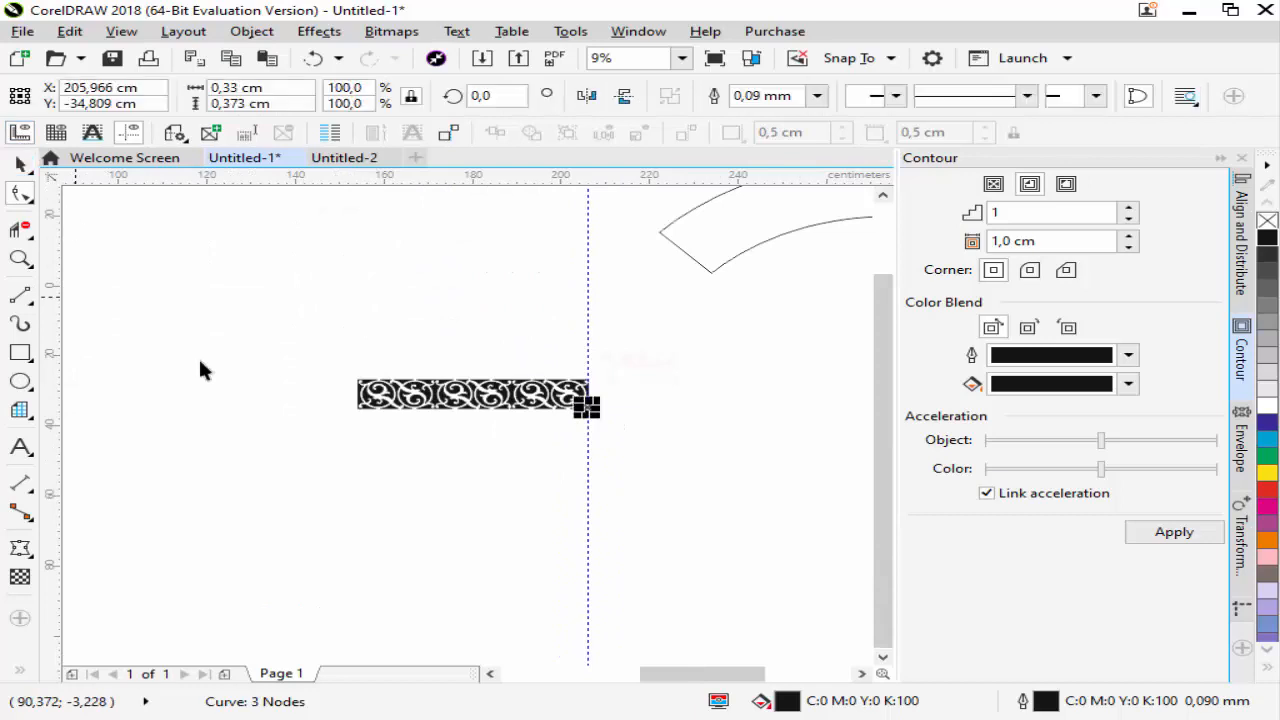
drag(284, 342, 481, 431)
drag(598, 463, 609, 474)
right_click(474, 395)
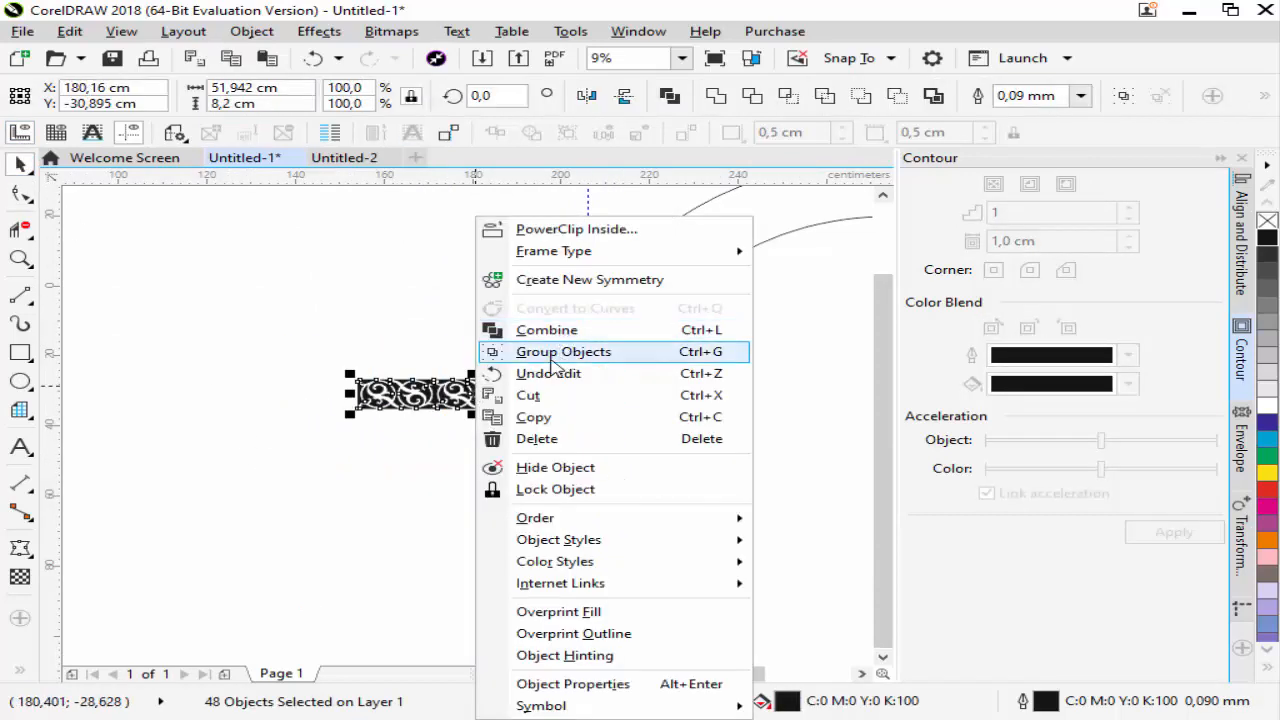
click(560, 351)
Move the grouped ornament strip up beside the half arch and delete both vertical guidelines
scroll(410, 389, down, 2)
scroll(408, 389, up, 2)
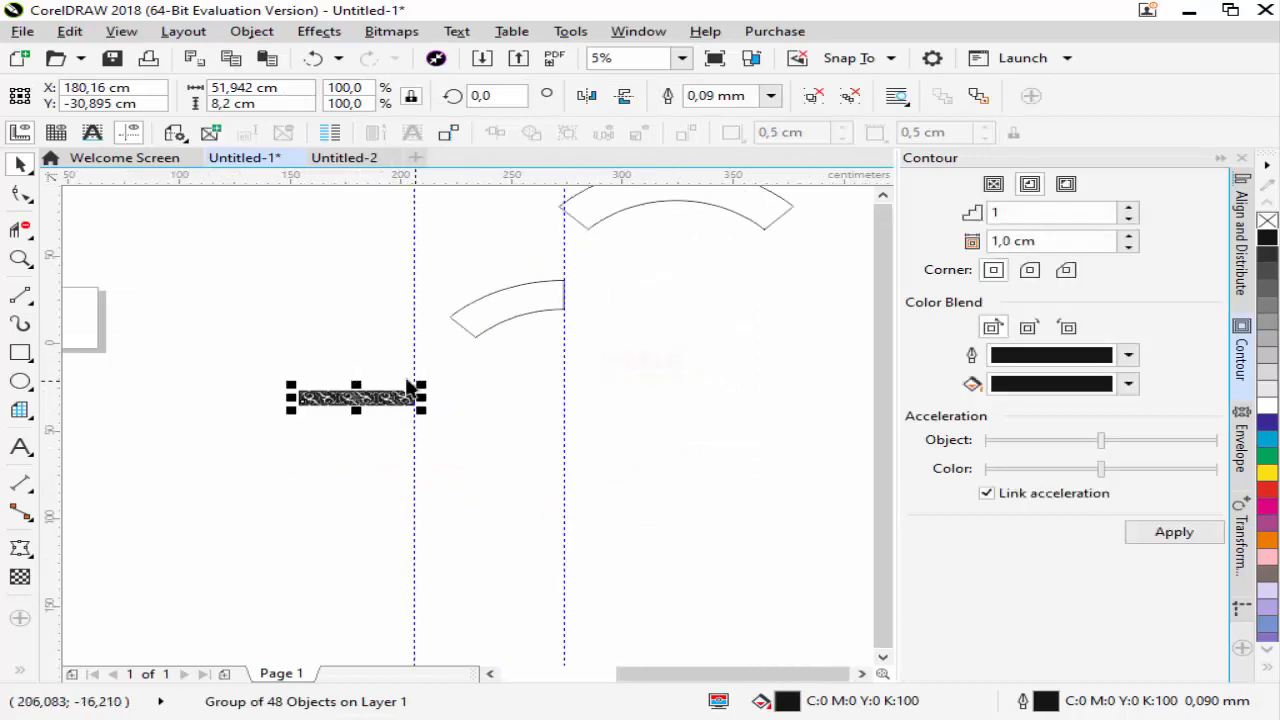
drag(364, 397, 366, 323)
click(414, 284)
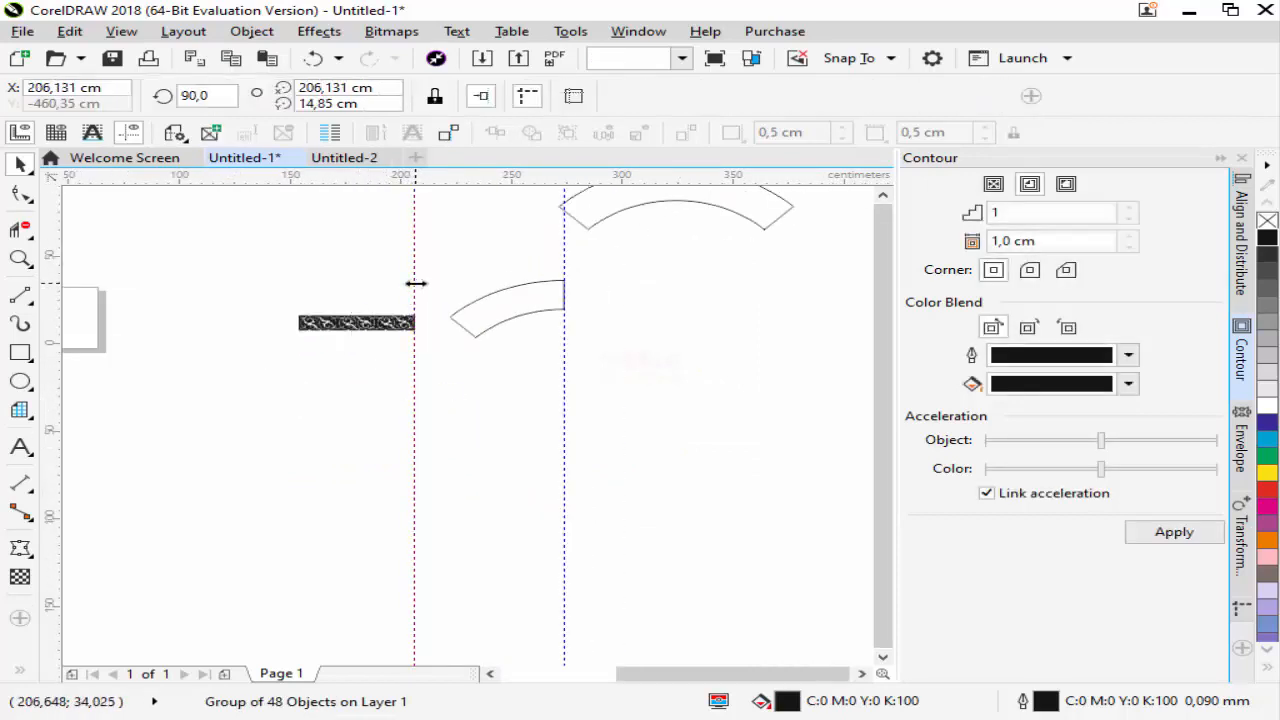
key(Delete)
click(564, 260)
key(Delete)
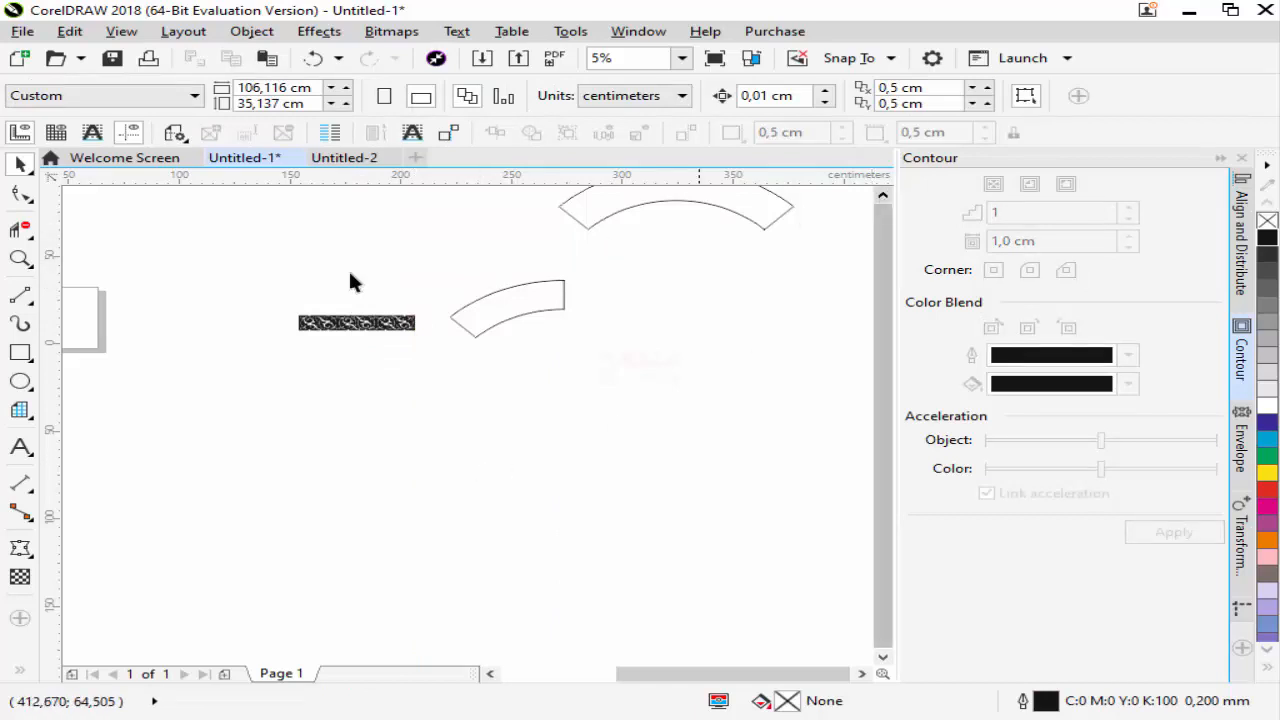
Select the grouped ornament strip and show the Envelope settings
key(z)
scroll(320, 454, down, 2)
drag(275, 304, 577, 451)
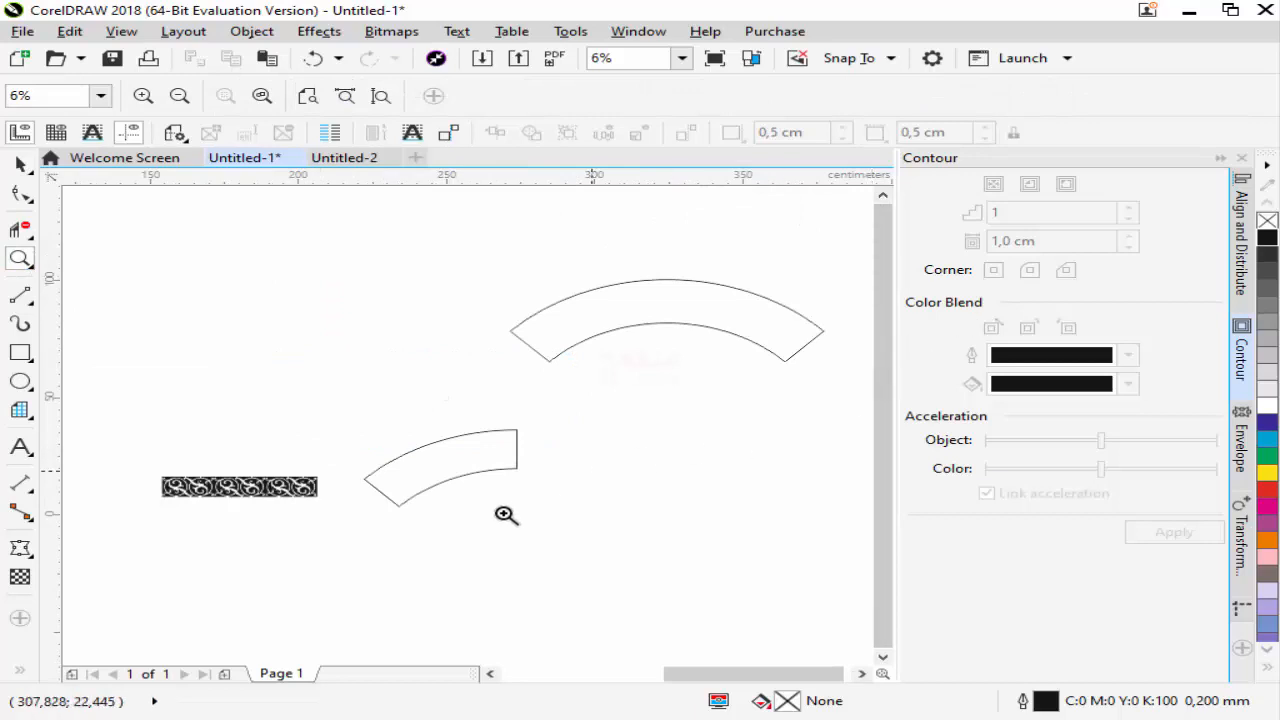
click(20, 163)
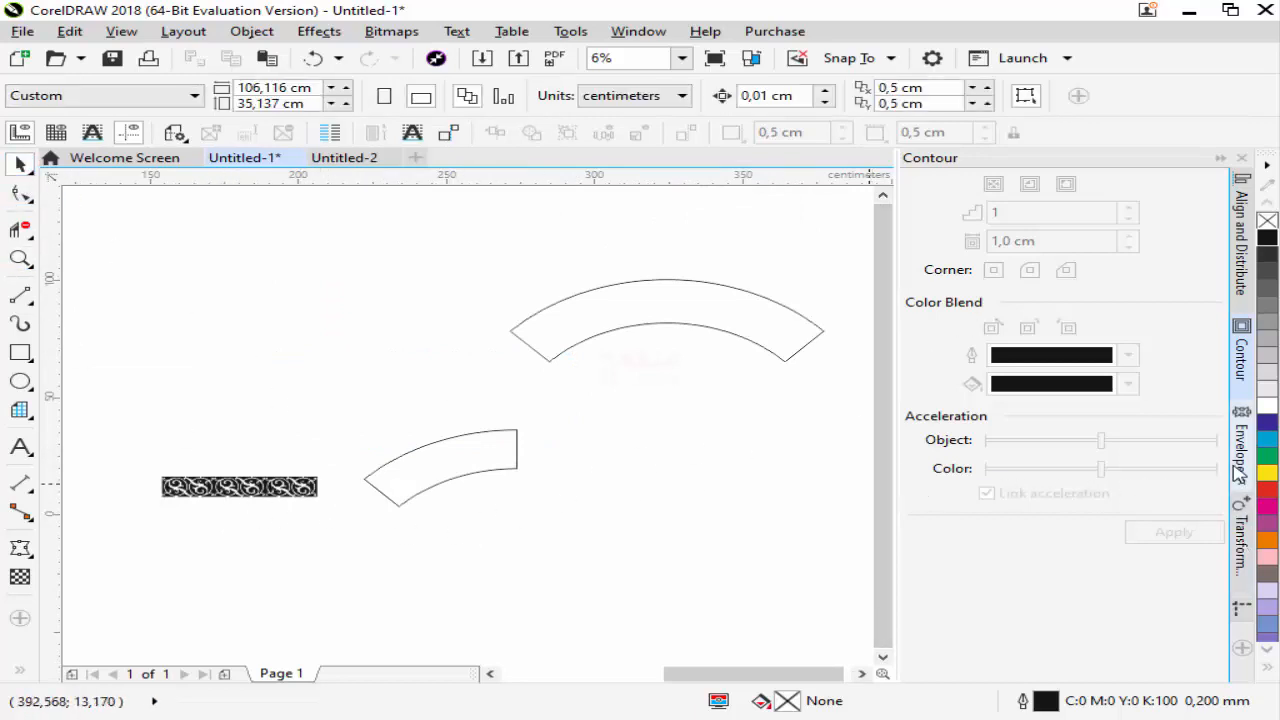
click(240, 486)
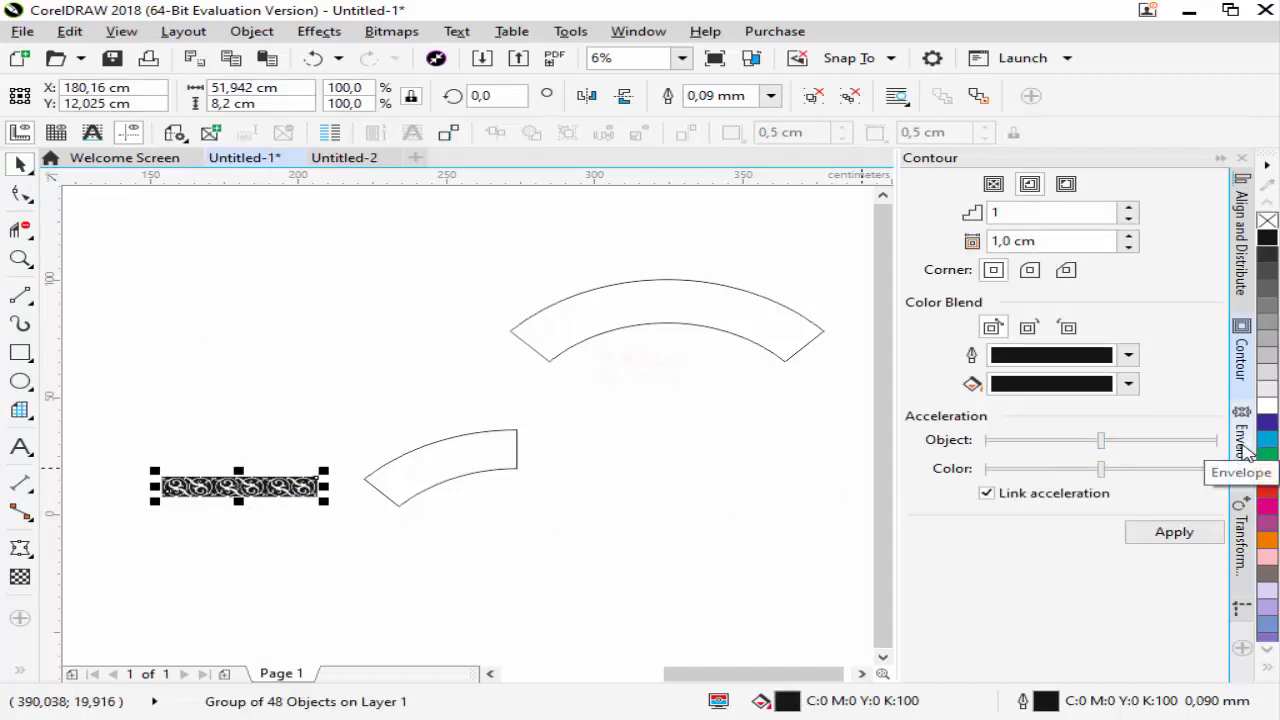
click(1241, 440)
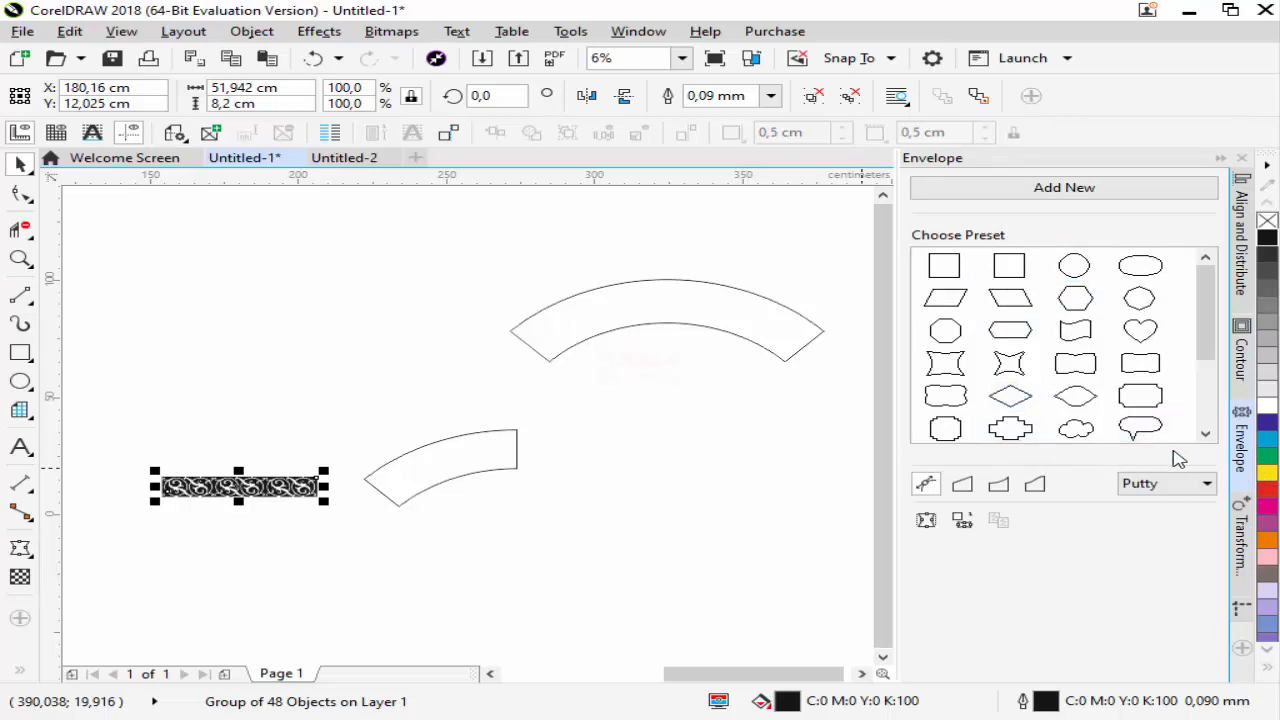
click(1246, 459)
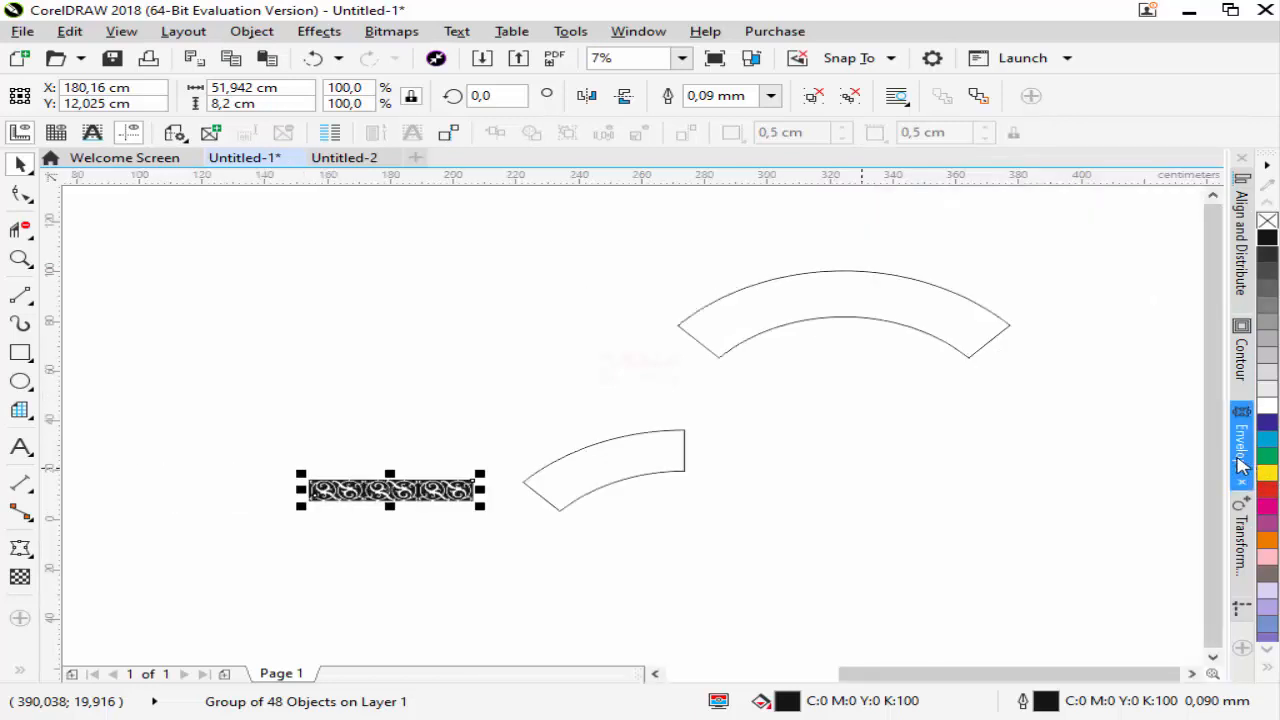
click(1242, 463)
click(1242, 463)
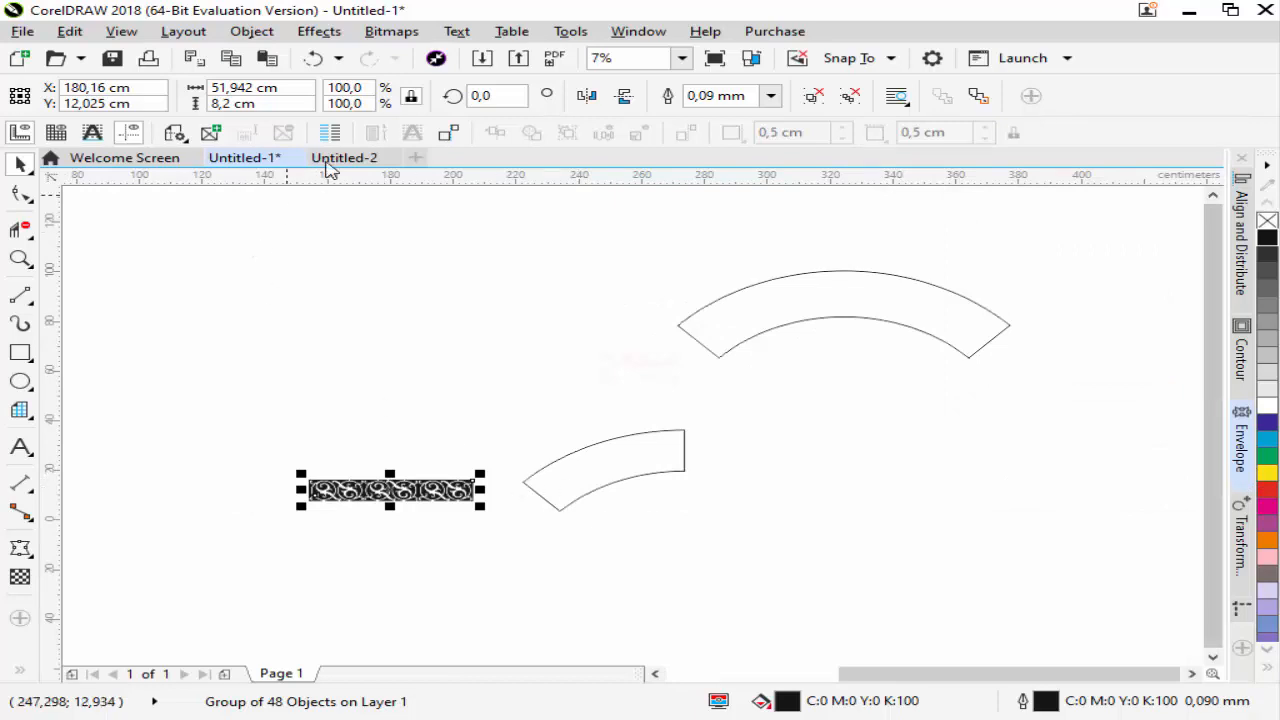
click(252, 31)
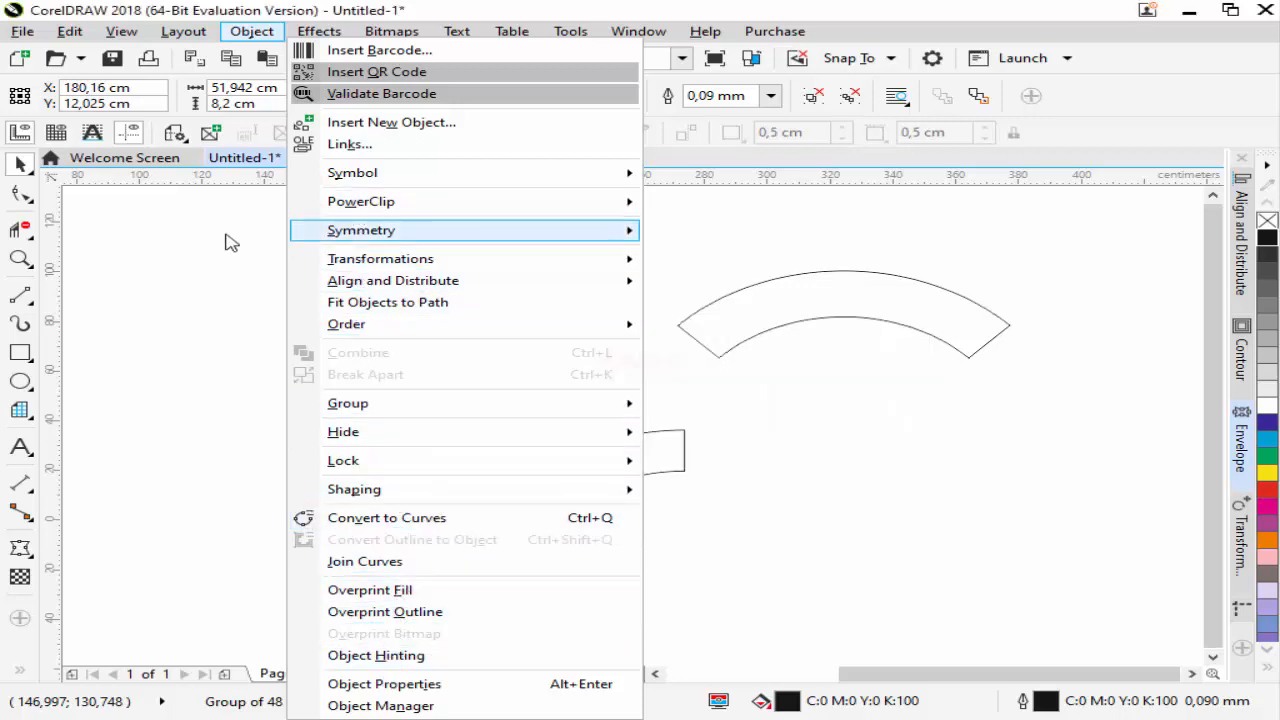
click(309, 34)
click(309, 35)
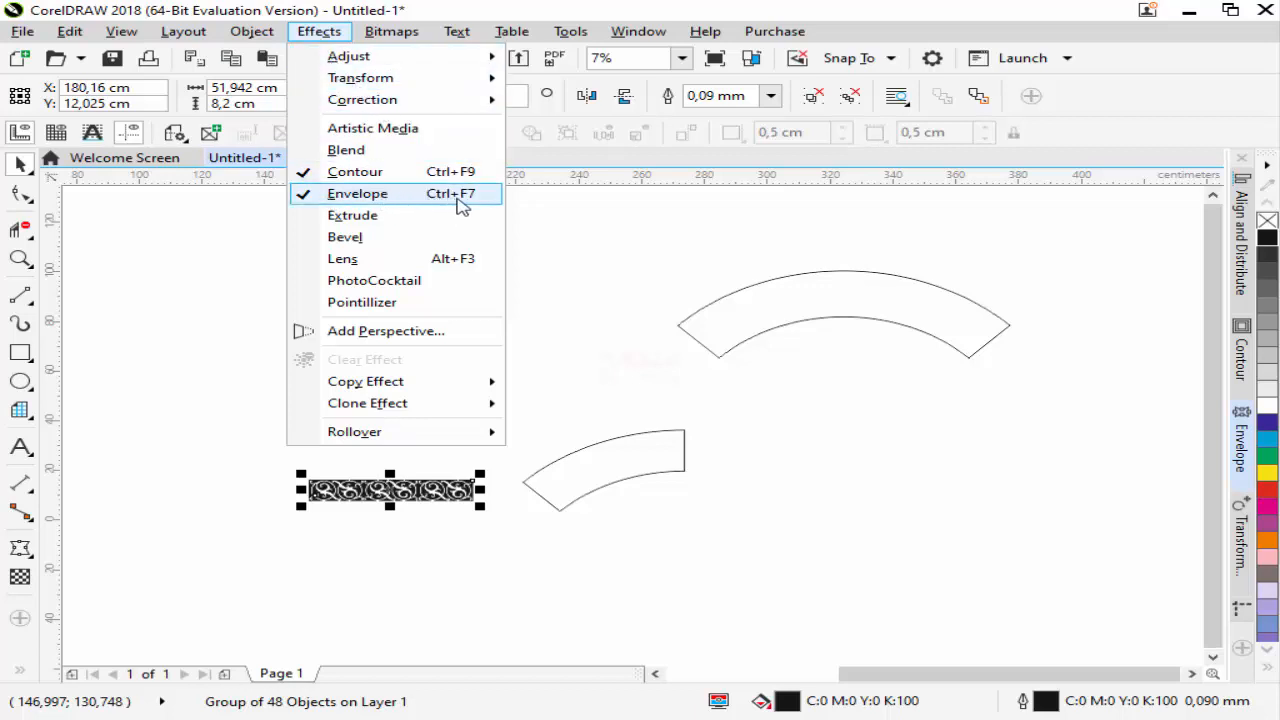
key(ctrl+7)
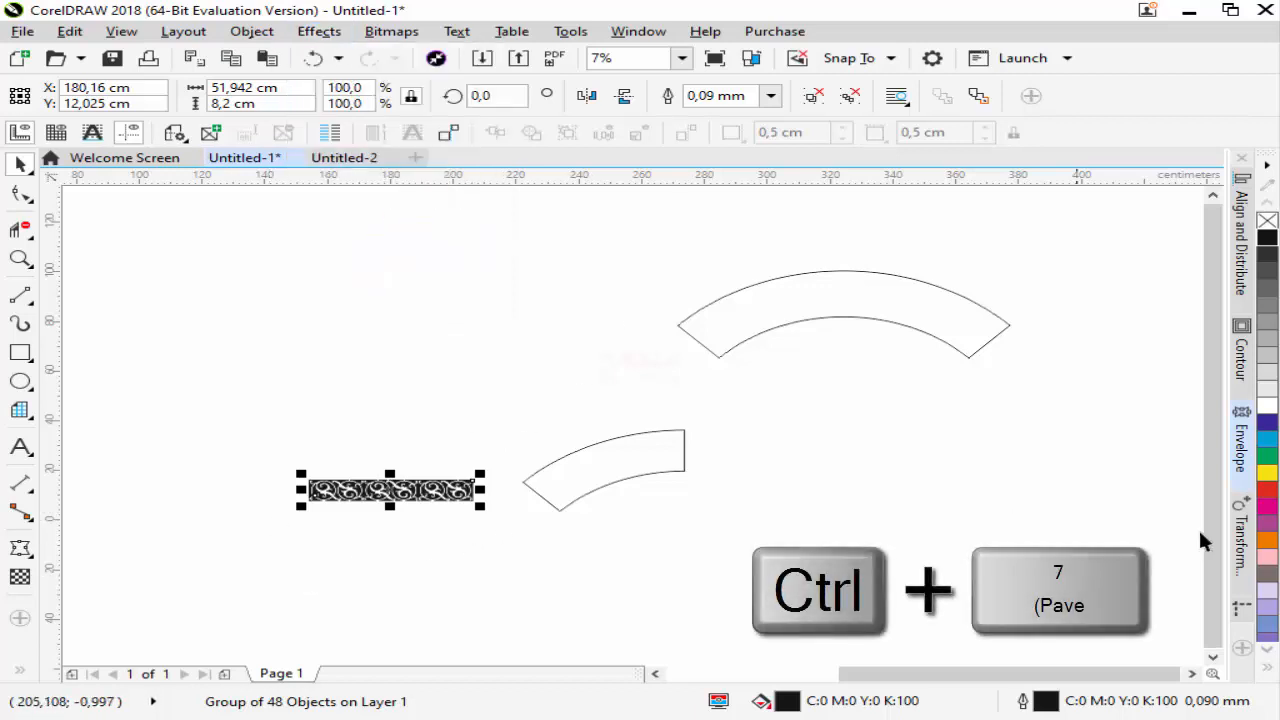
click(322, 35)
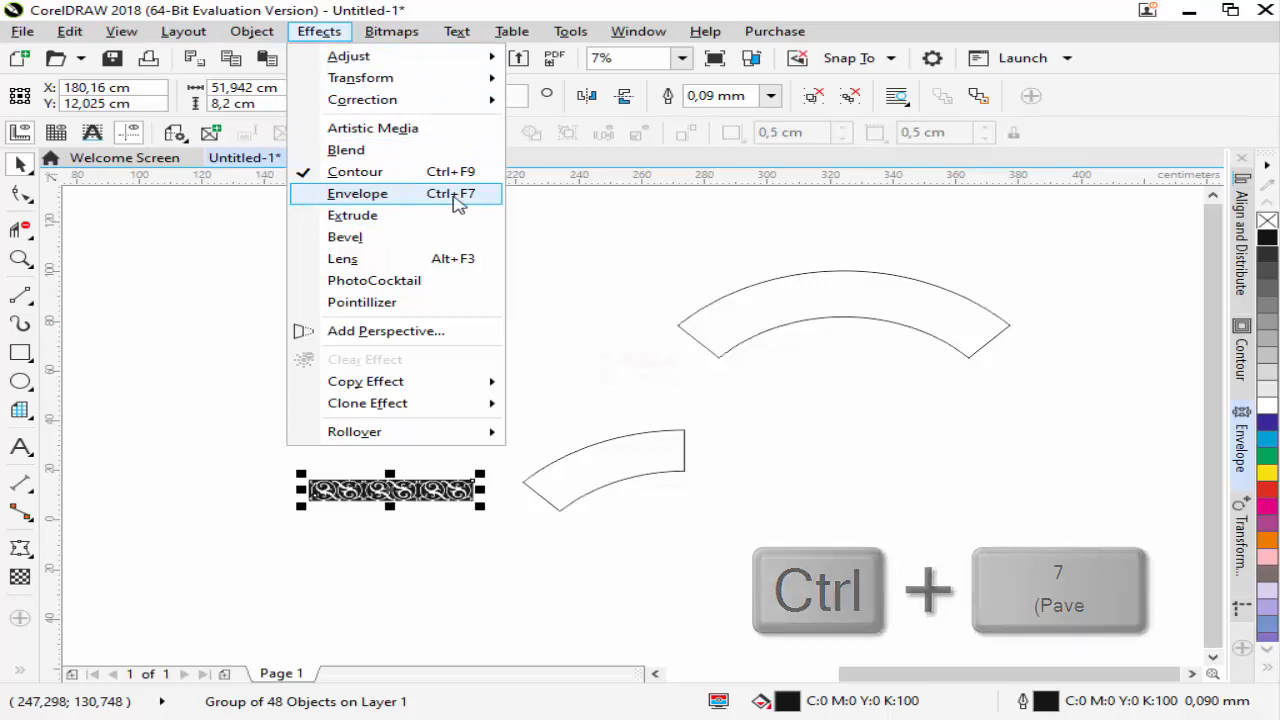
click(458, 204)
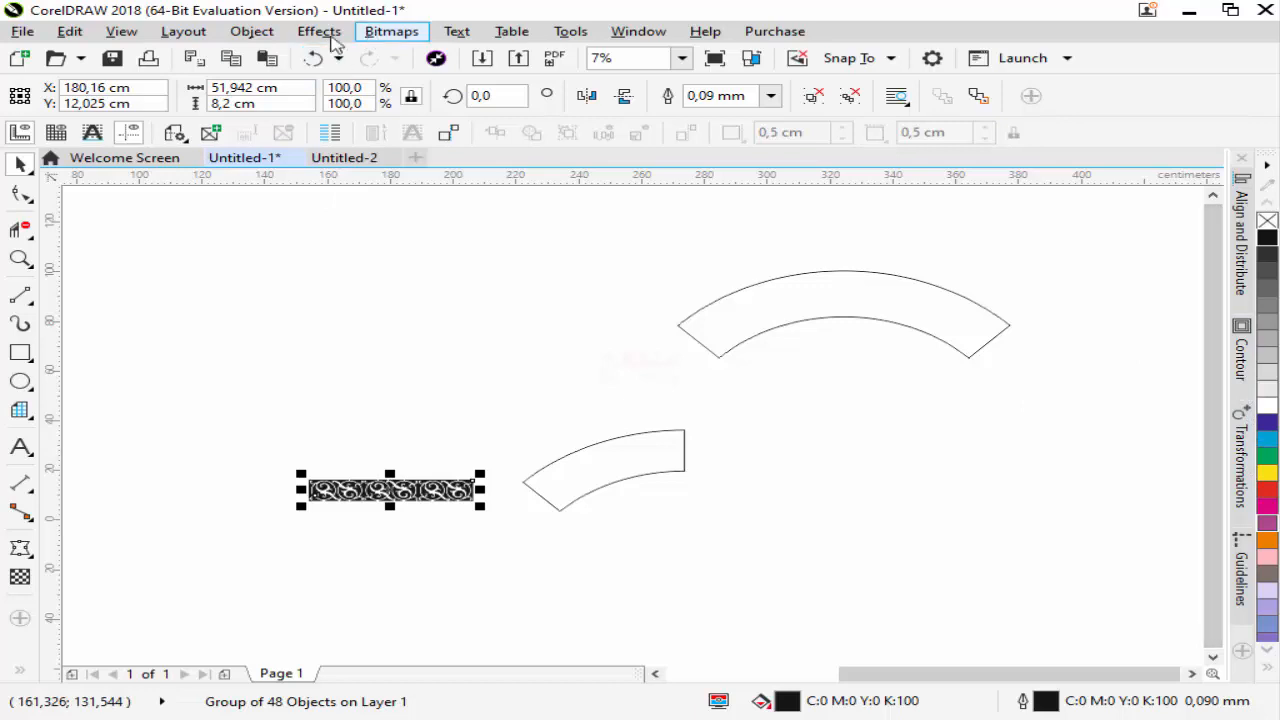
Apply an envelope to the ornament strip, created from the half arch outline
click(320, 32)
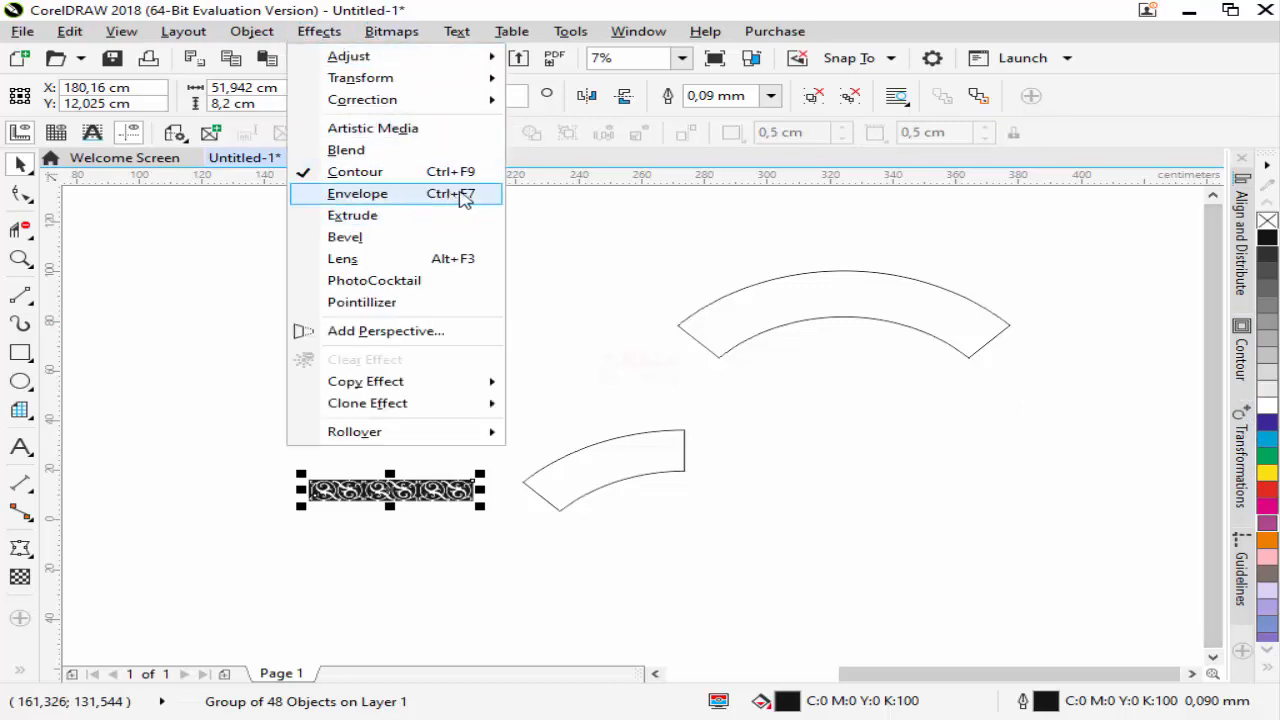
click(463, 196)
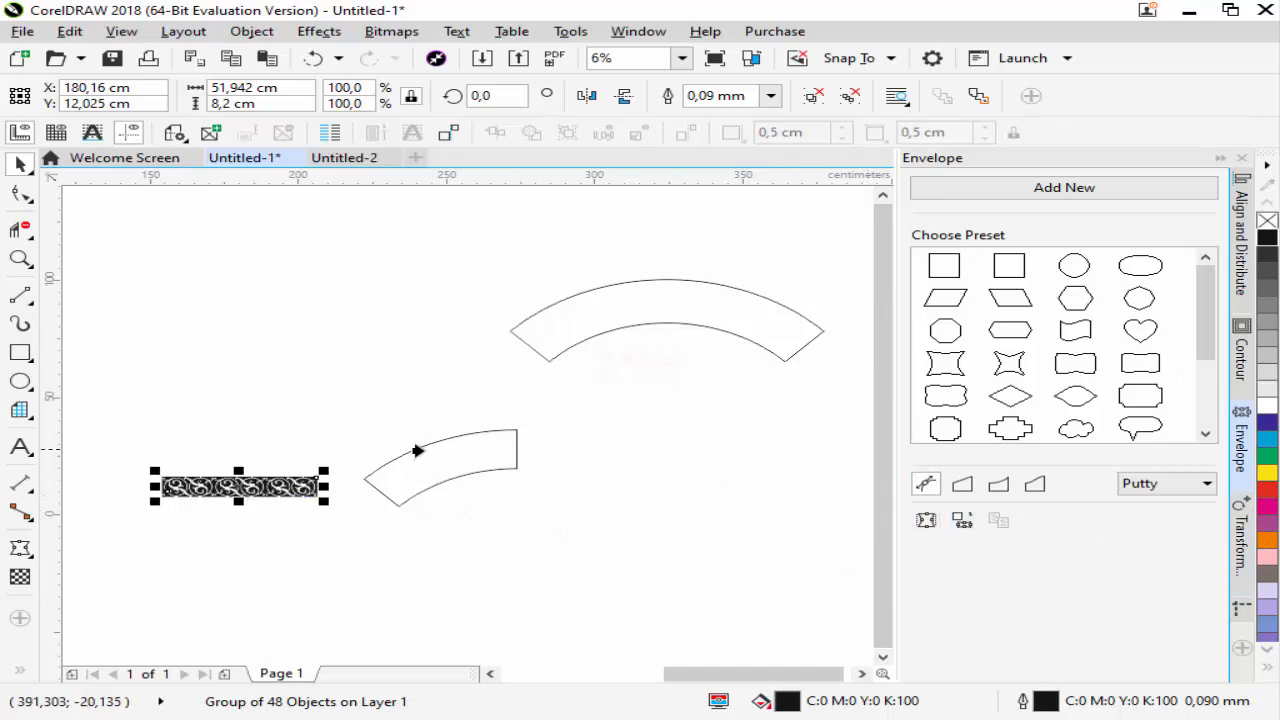
click(381, 474)
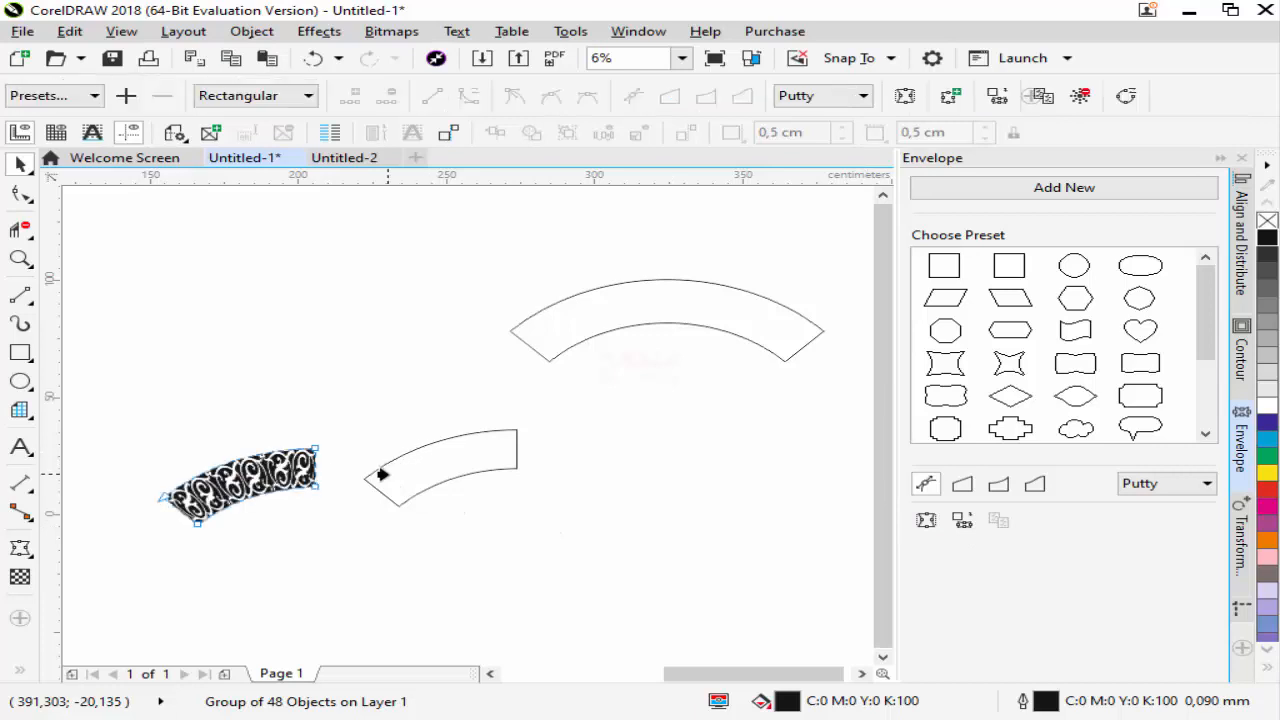
scroll(224, 508, up, 2)
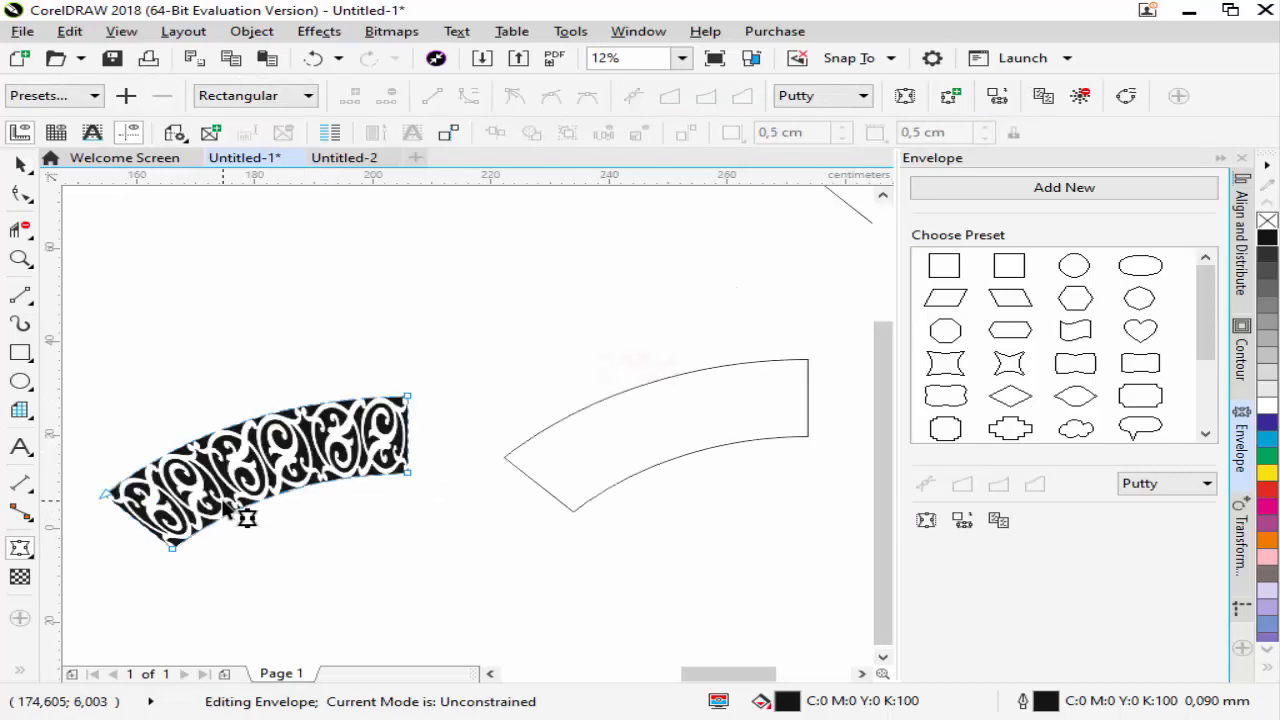
Undo the envelope on the grouped ornament strip and create it again from the half arch outline
click(311, 59)
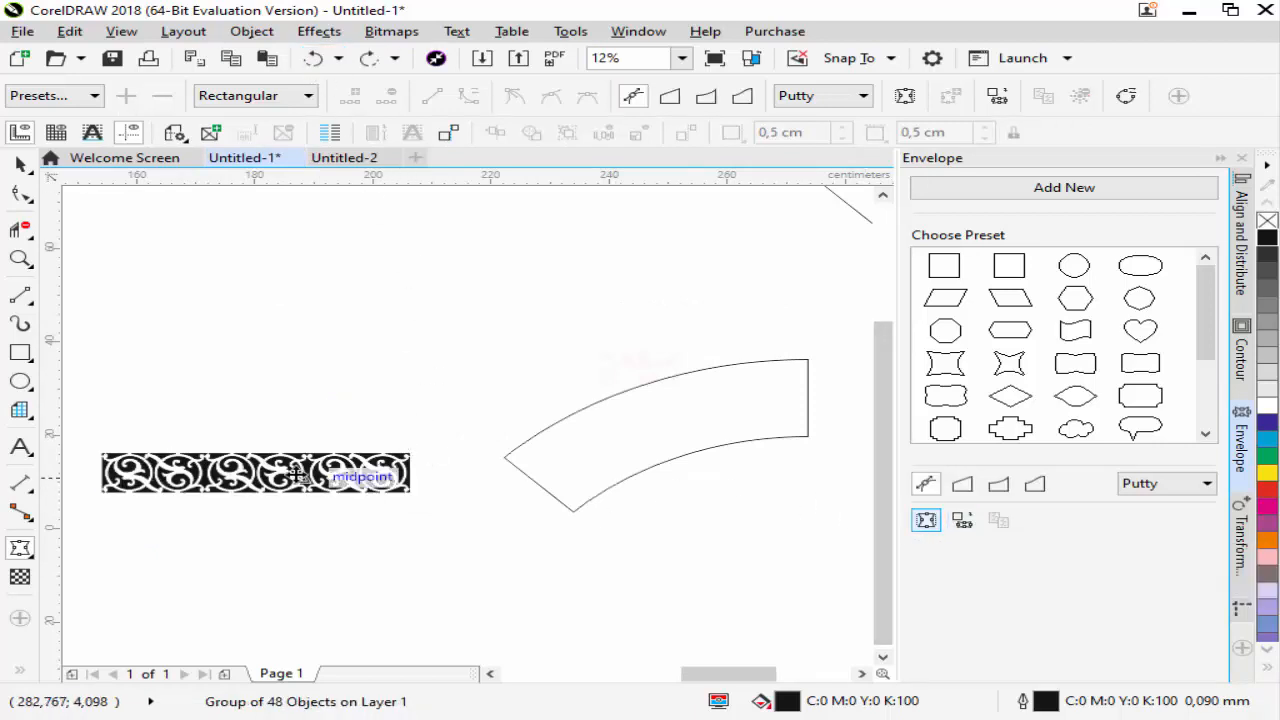
click(20, 165)
click(282, 478)
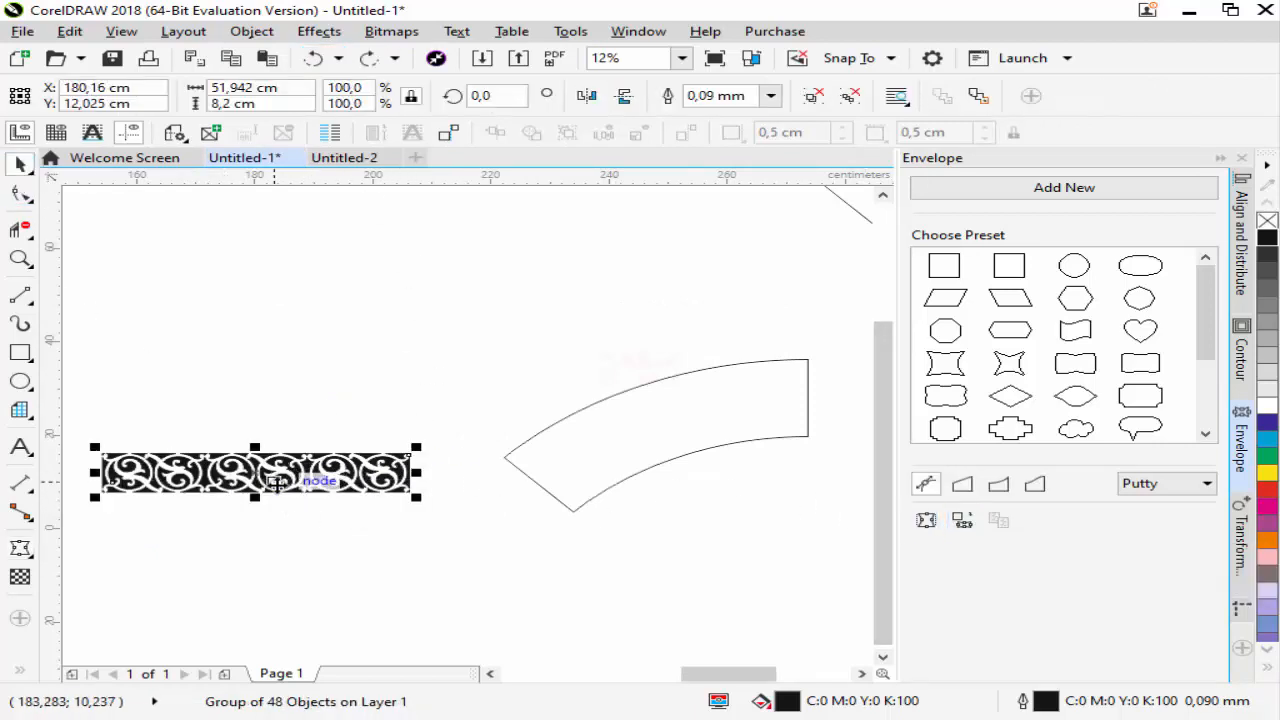
click(962, 522)
click(532, 451)
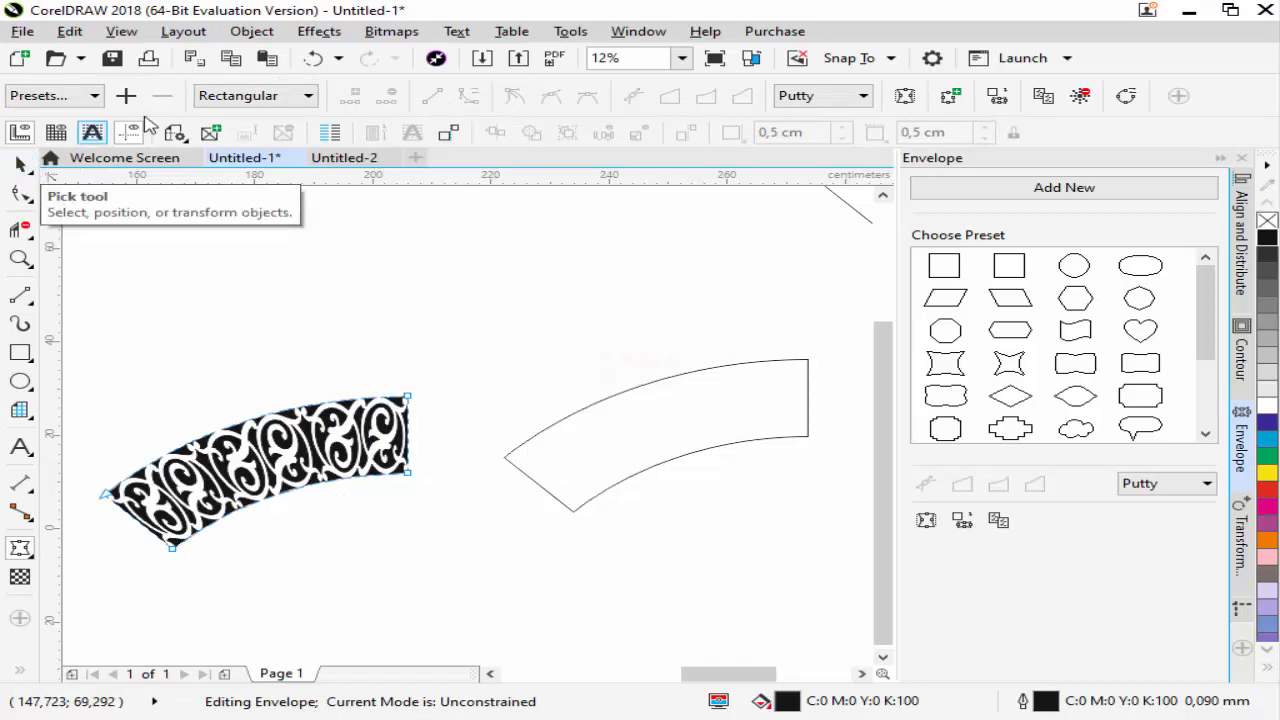
Undo the repeated envelope, reapply it to the ornament strip from the half arch outline, and leave envelope editing
click(312, 58)
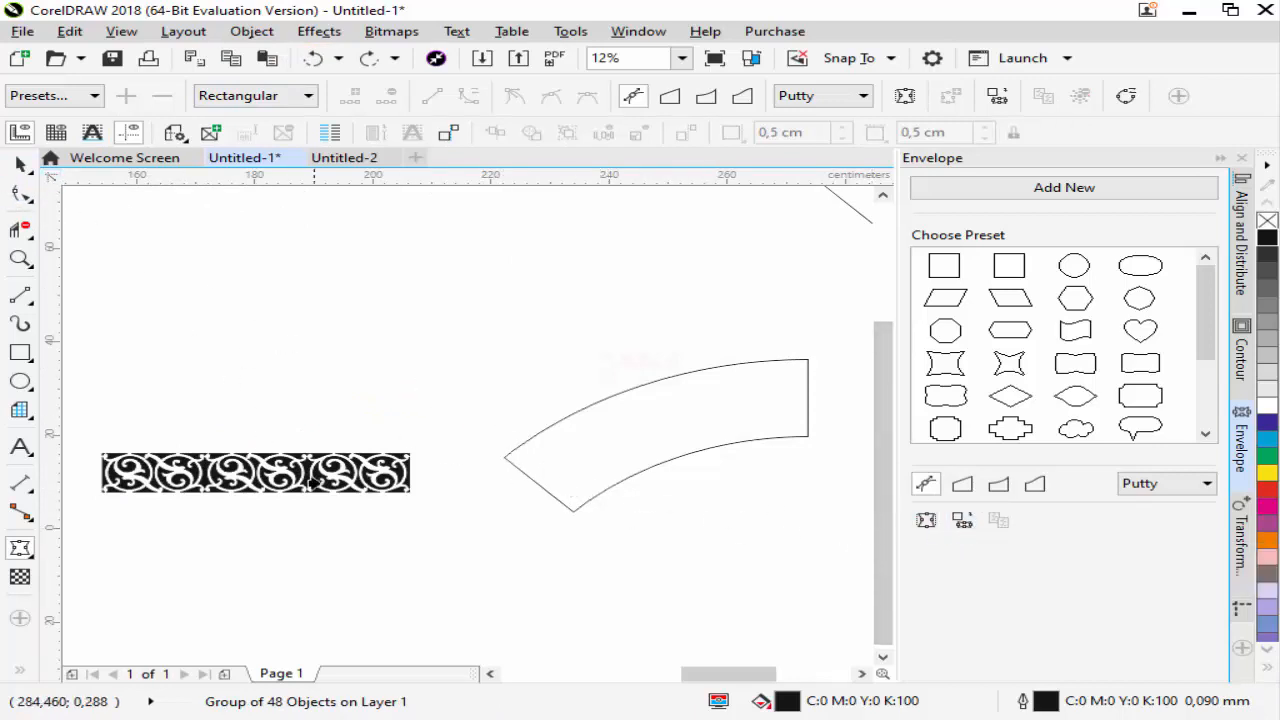
click(21, 164)
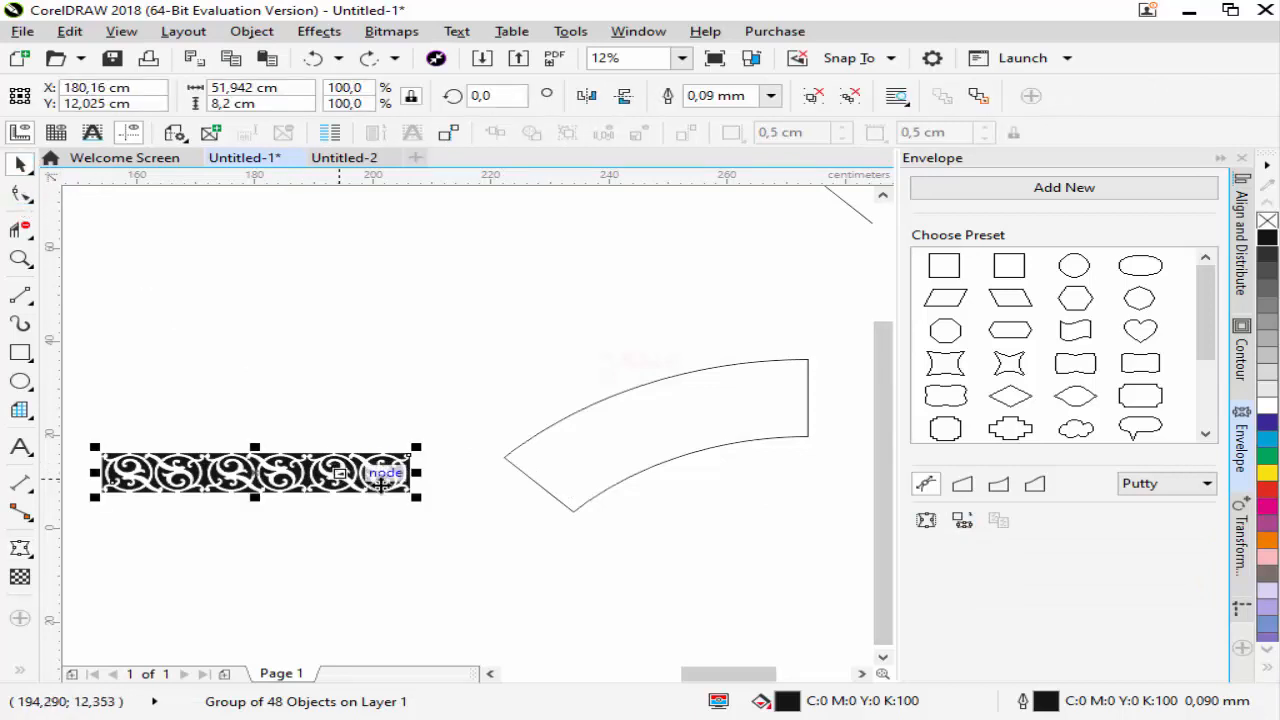
click(520, 463)
click(21, 164)
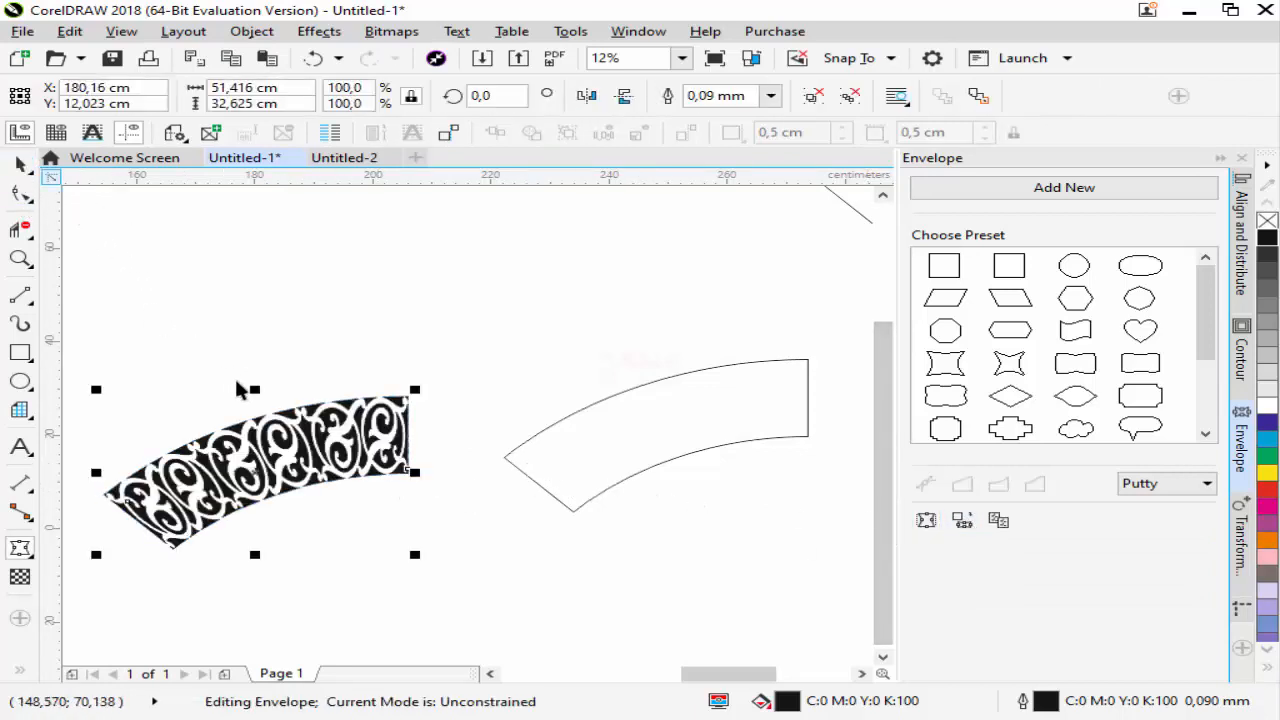
Mirror the curved half ornament horizontally about its right-middle point with 1 copy to complete the arch
scroll(245, 390, down, 2)
scroll(262, 405, up, 1)
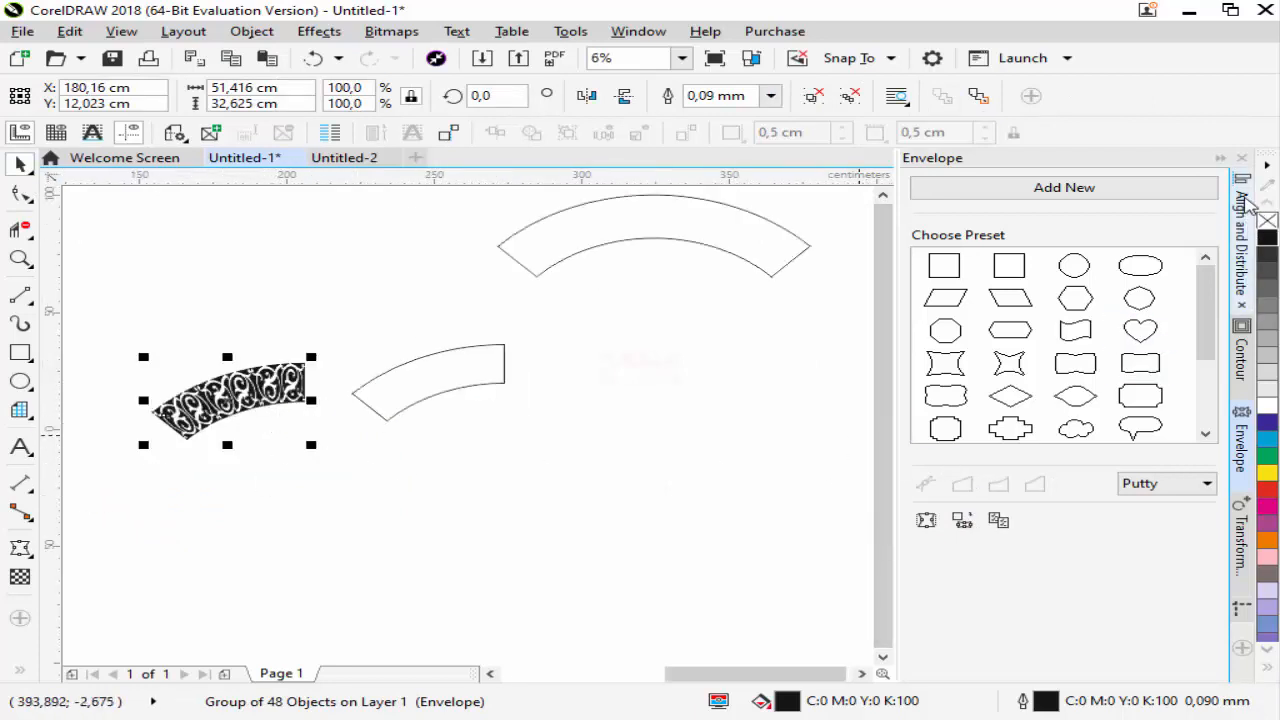
click(1240, 513)
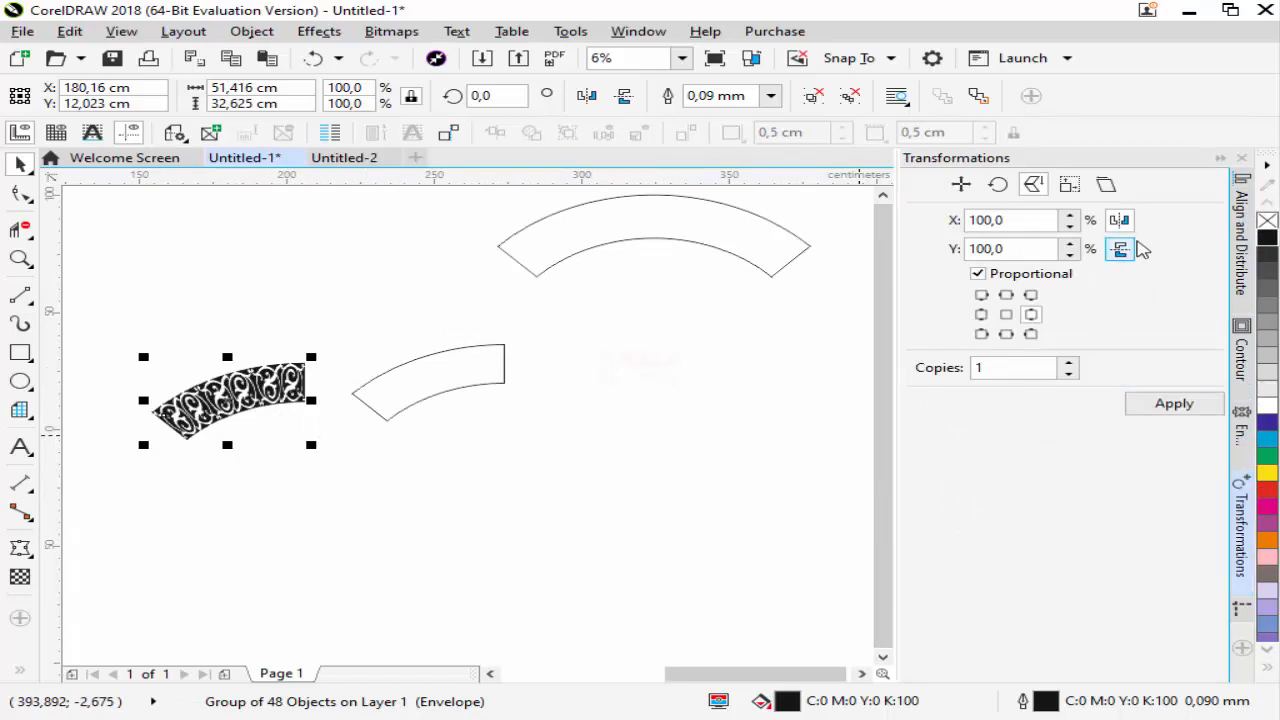
click(1172, 405)
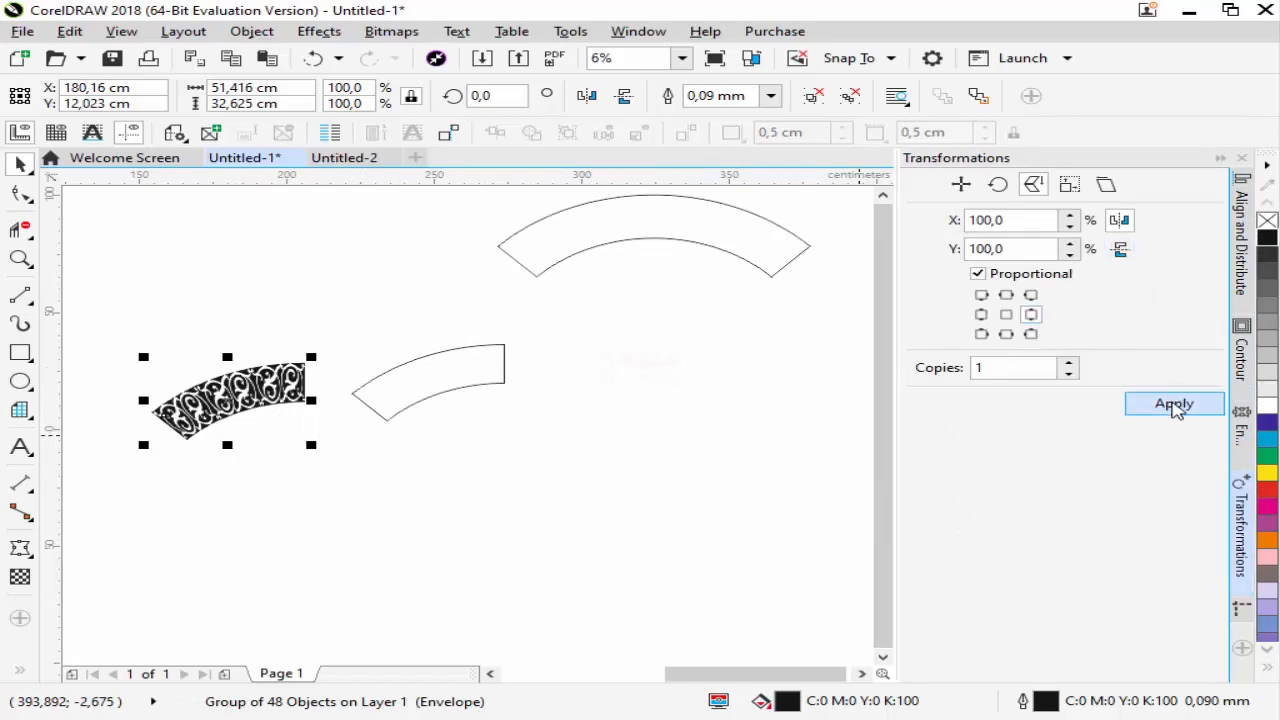
scroll(303, 390, up, 1)
scroll(304, 390, up, 1)
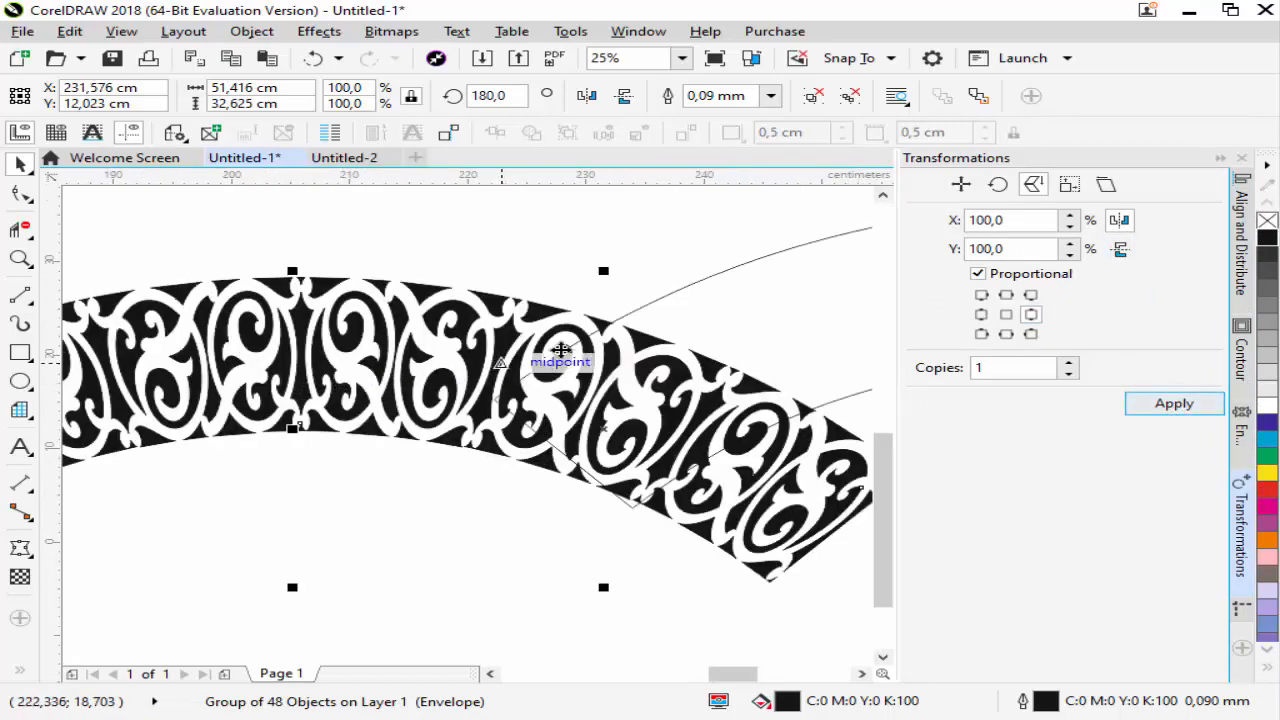
scroll(311, 327, down, 2)
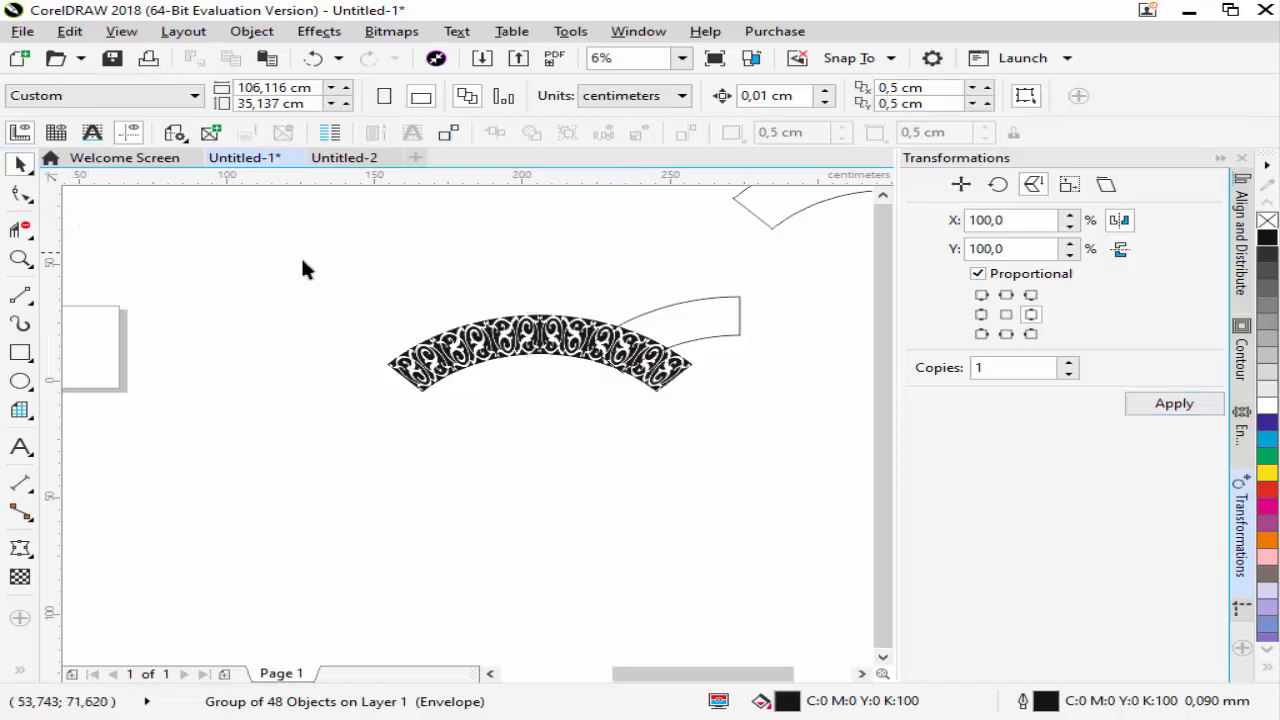
Select both curved ornament halves, move them just below the full arch outline, and group them
drag(305, 265, 697, 434)
scroll(475, 420, down, 1)
drag(503, 382, 688, 340)
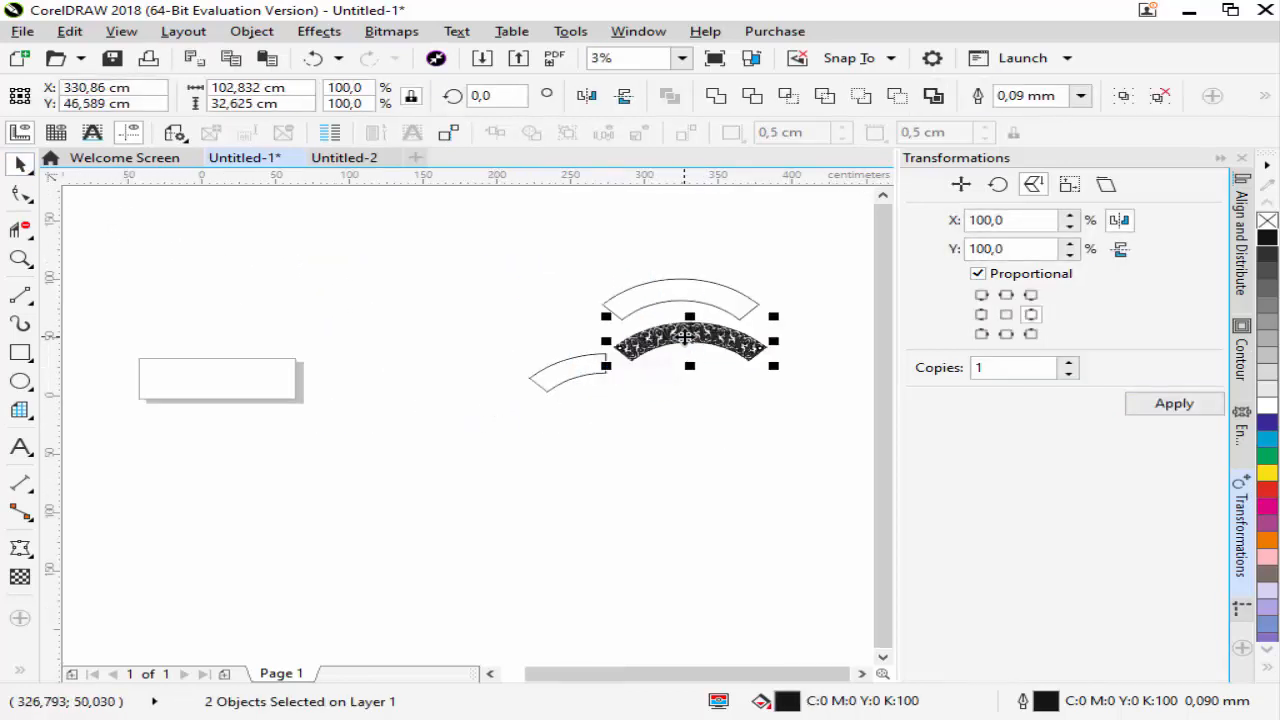
right_click(686, 338)
click(777, 351)
Align the centres of the grouped ornament and the full arch outline horizontally and vertically
scroll(706, 290, up, 1)
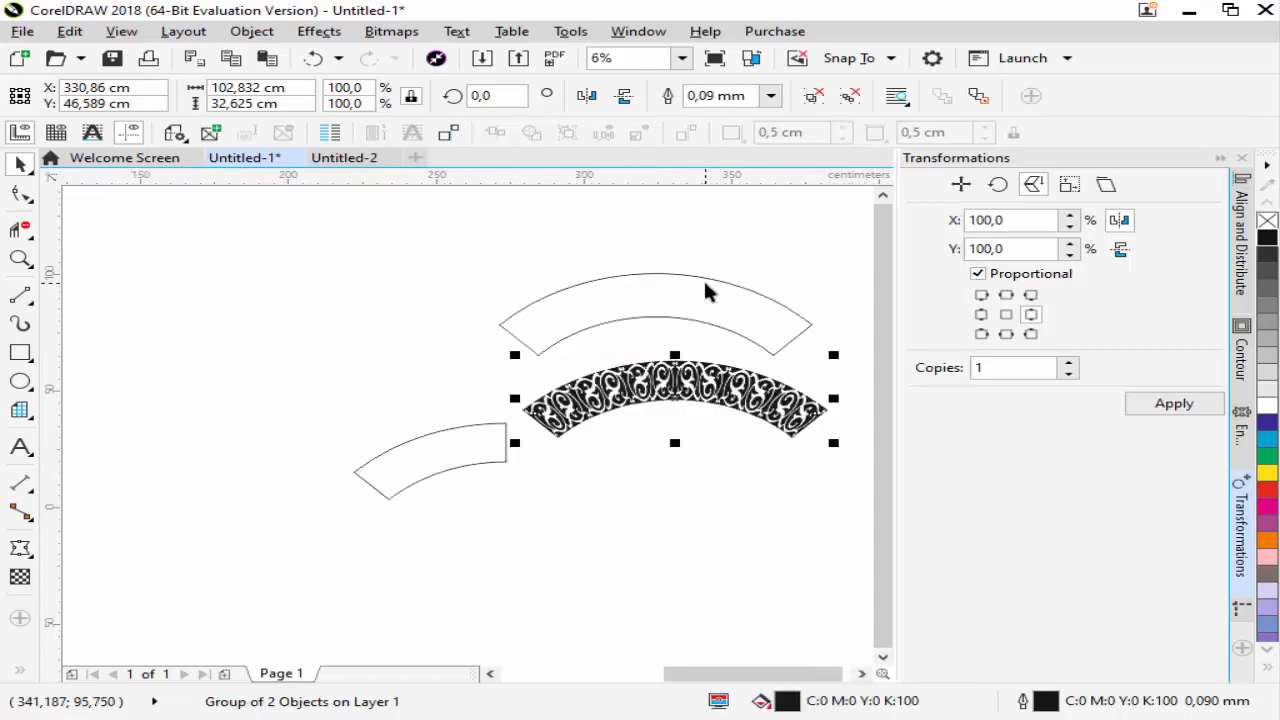
shift+click(706, 281)
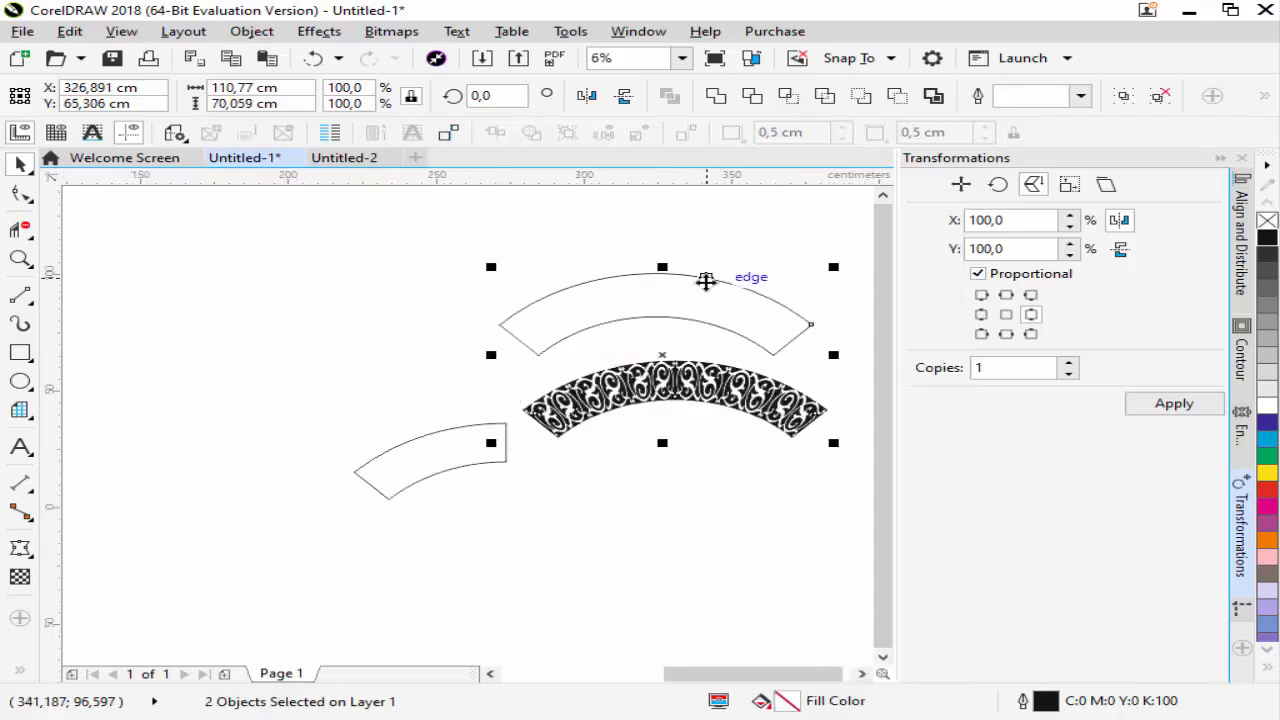
key(c)
key(e)
scroll(771, 291, up, 1)
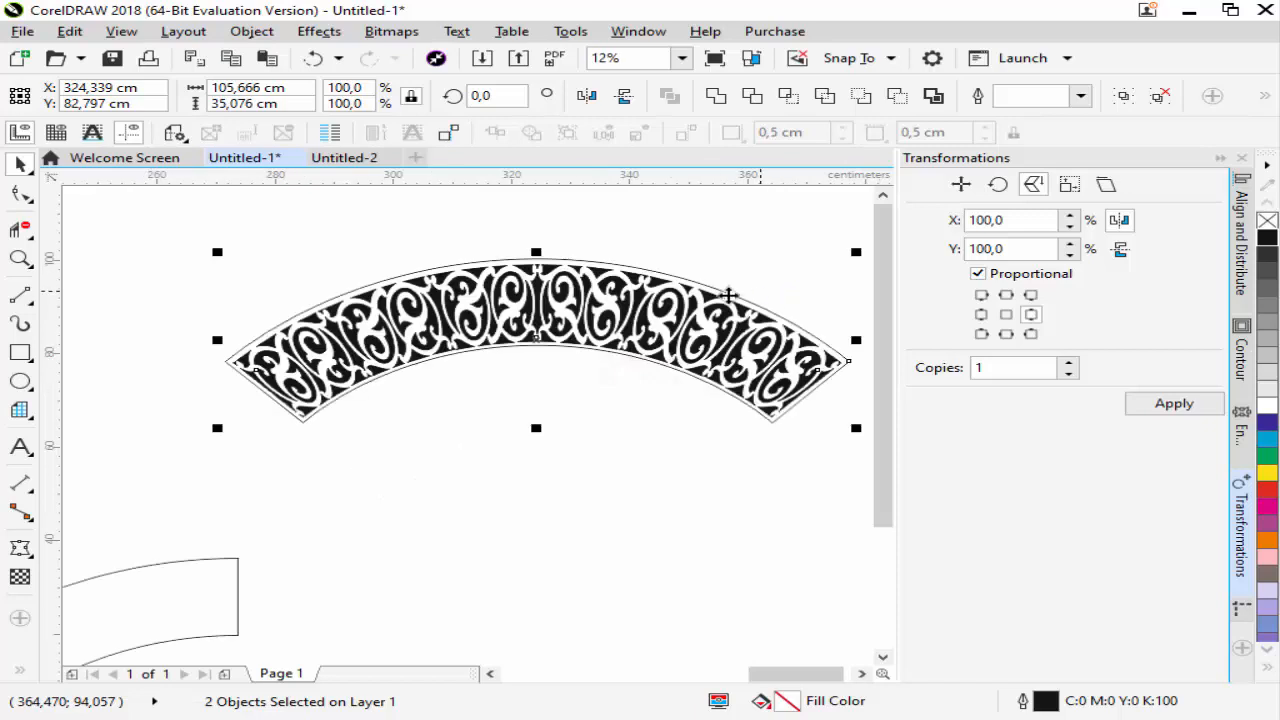
scroll(771, 291, up, 1)
scroll(743, 280, down, 1)
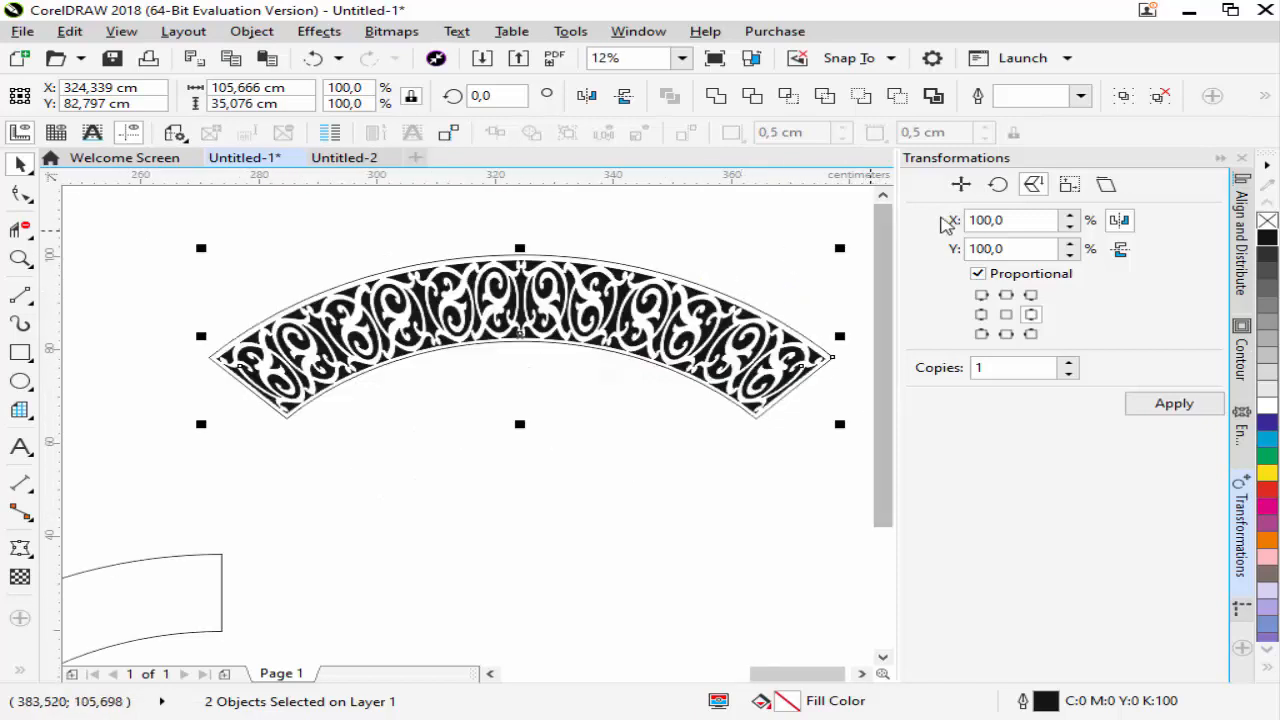
Collapse the Transformations docker and examine the ornament-filled arch up close in full-screen preview
click(1220, 158)
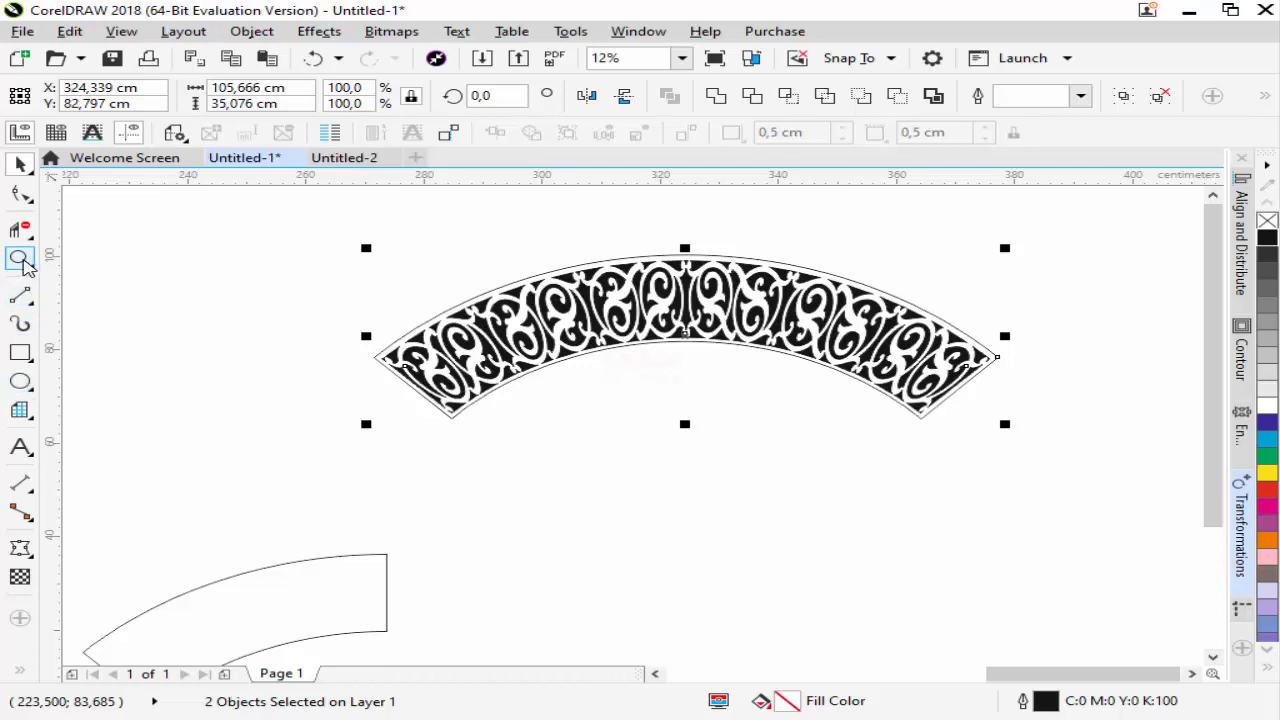
click(20, 258)
drag(287, 223, 1049, 449)
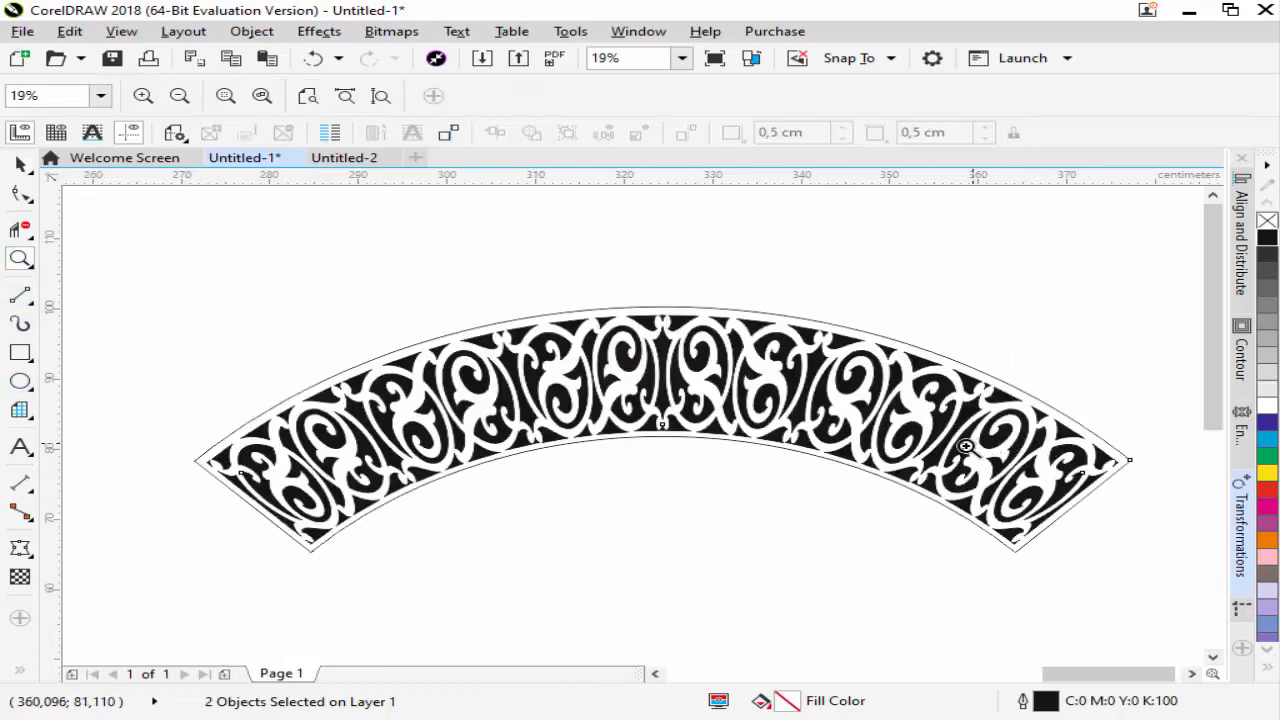
click(716, 59)
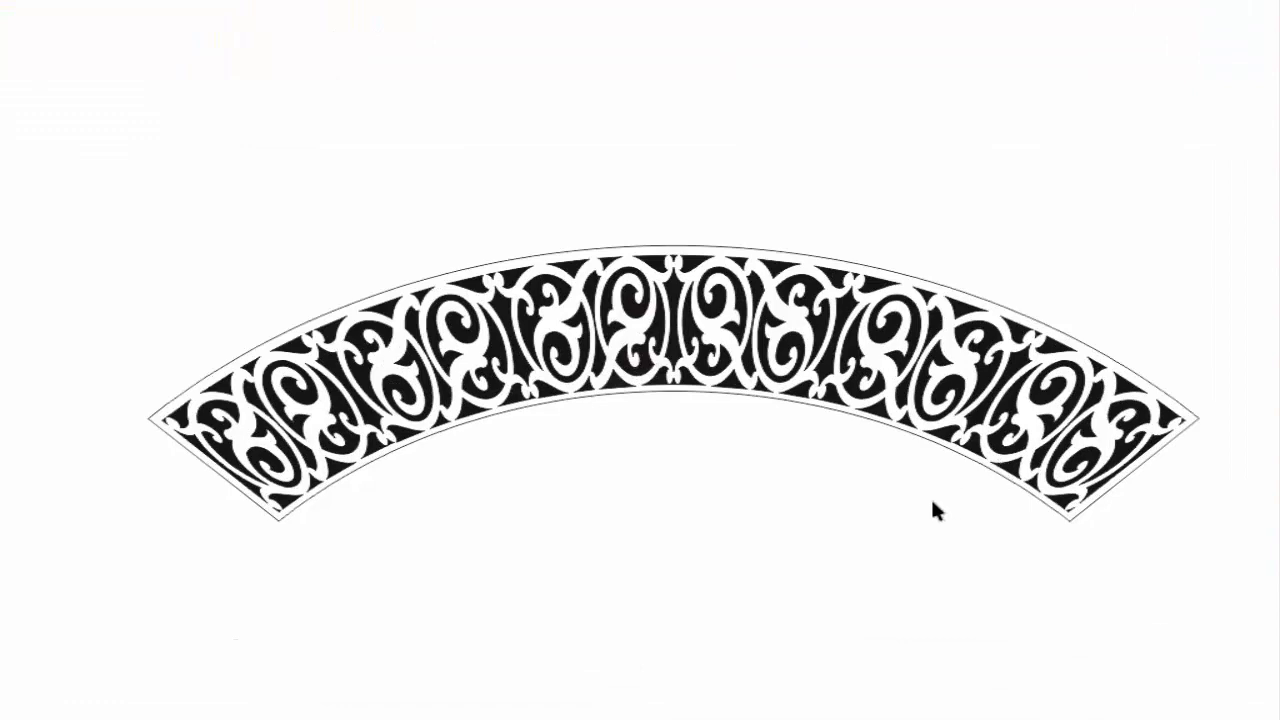
click(666, 519)
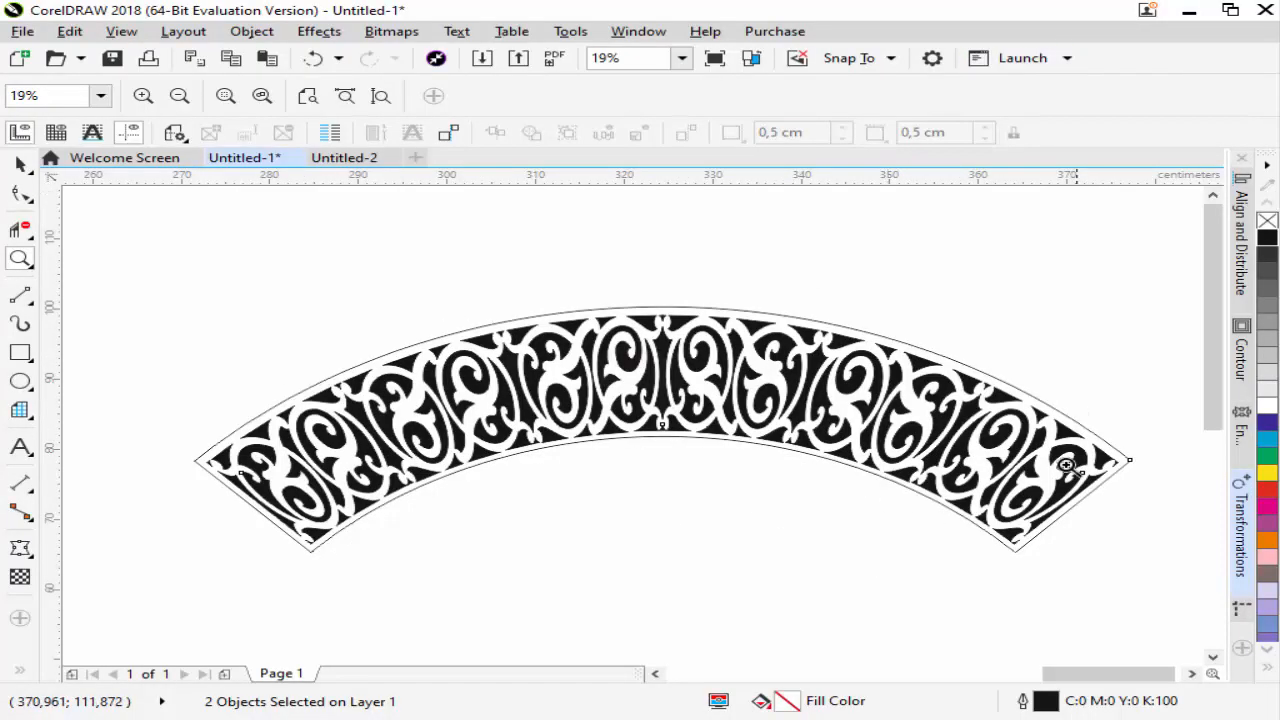